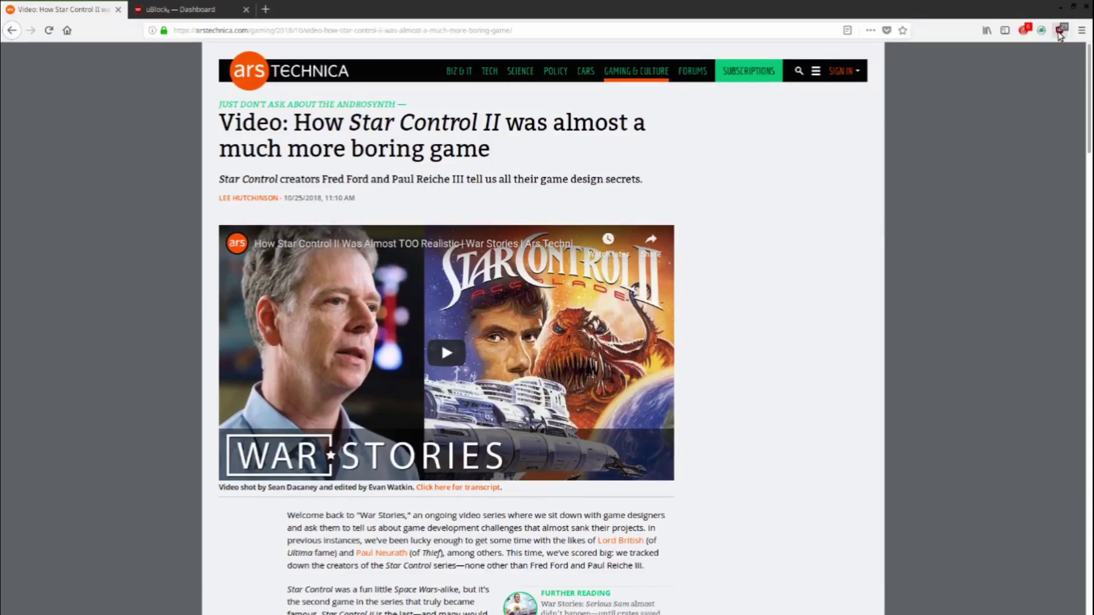
- Show uBlock Origin's blocking panel on the Ars Technica Star Control II article
click(1060, 32)
- Block tinypass.com globally in uBlock Origin, then switch to Google's My Activity page
scroll(878, 164, down, 4)
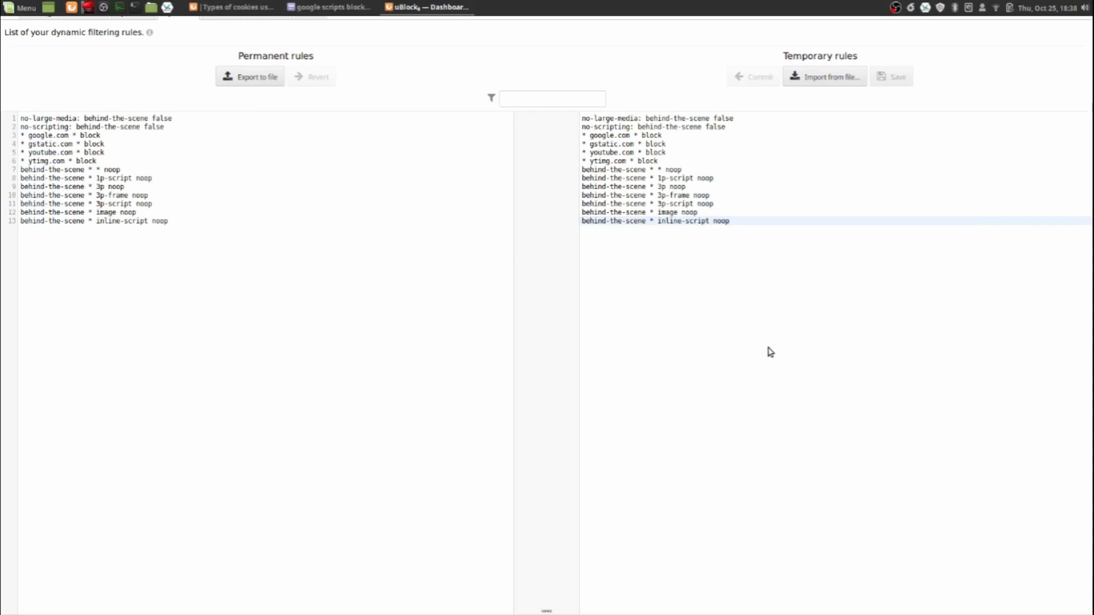
key(alt+Tab)
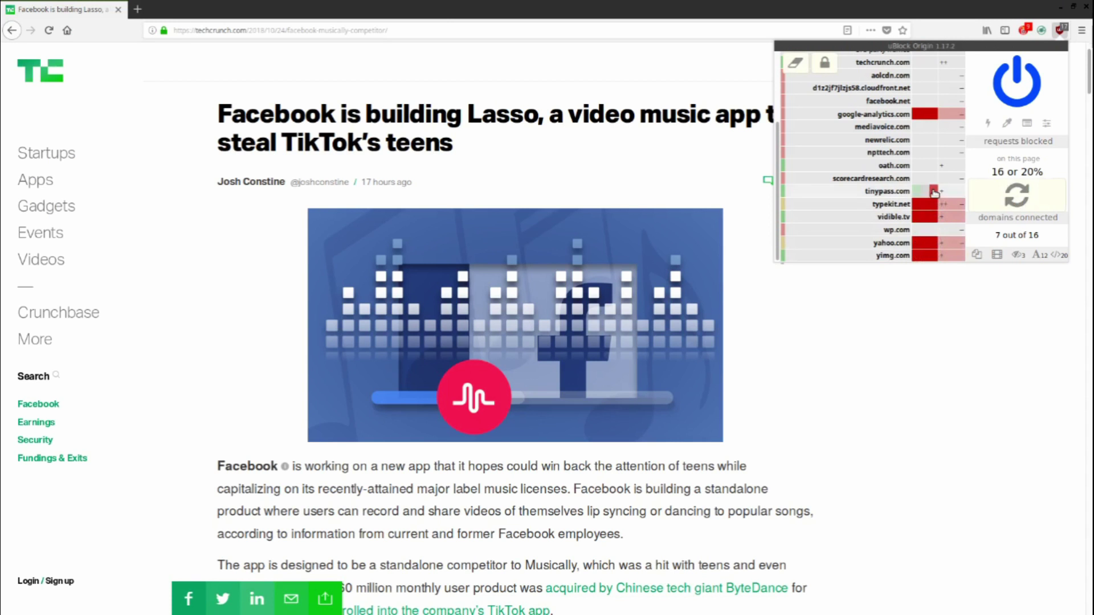
click(933, 191)
scroll(935, 194, up, 1)
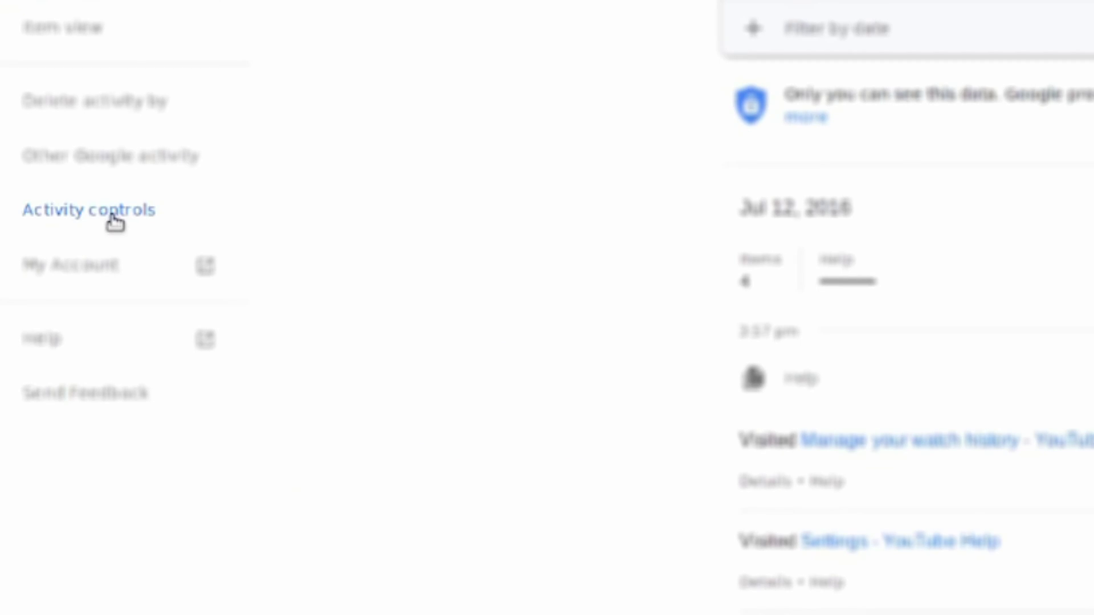
- Check Google's Activity controls to confirm all tracking is paused
click(113, 216)
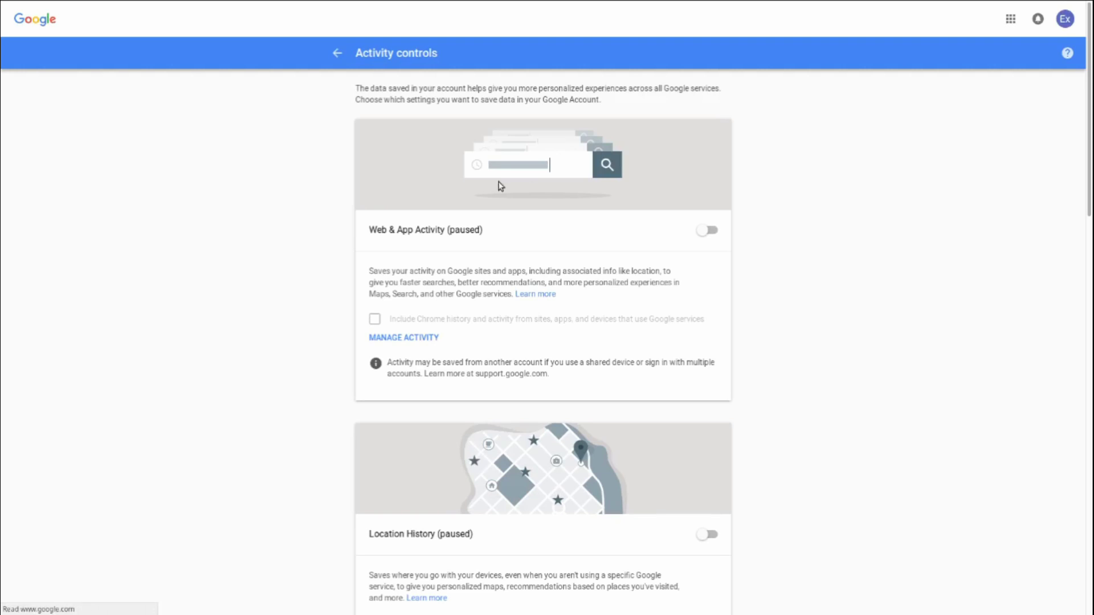
scroll(709, 236, down, 9)
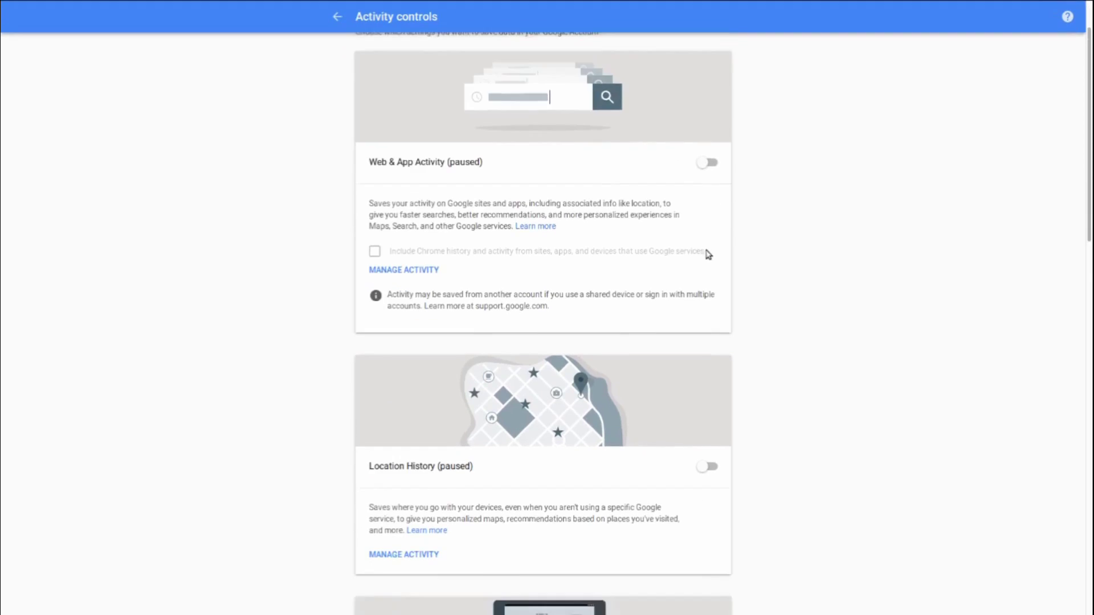
scroll(718, 344, down, 10)
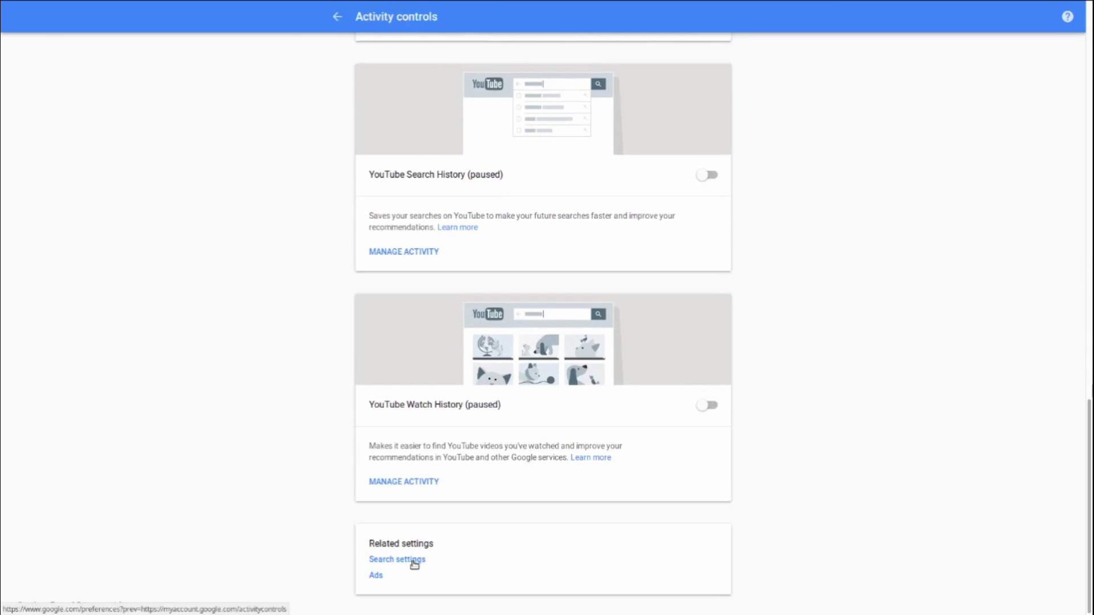
- Search Google for 'is duckduckgo better than google' from the search settings
click(415, 561)
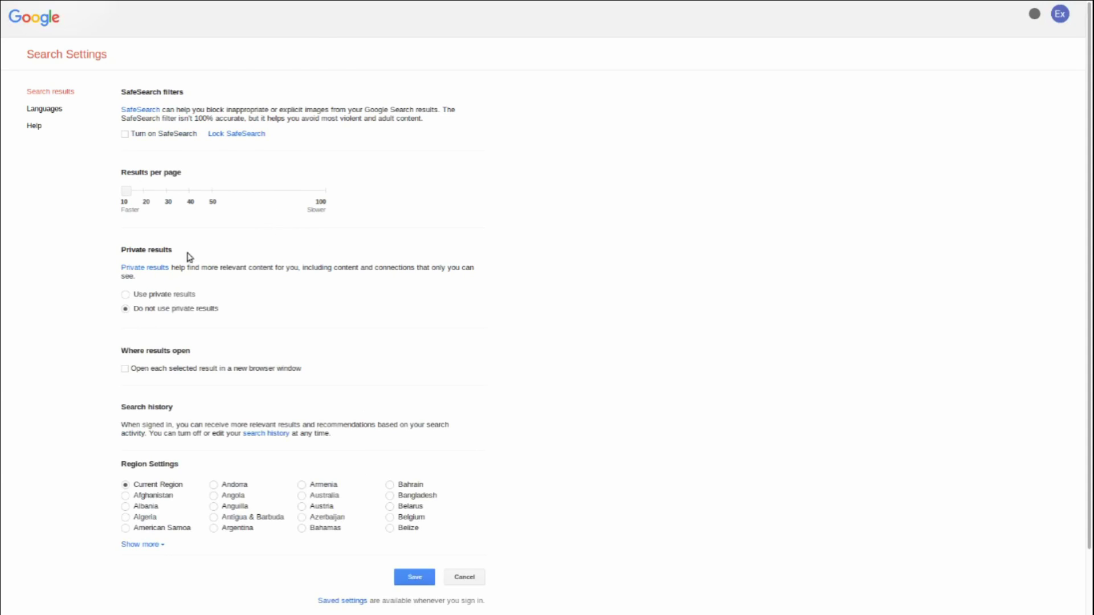
scroll(623, 456, down, 2)
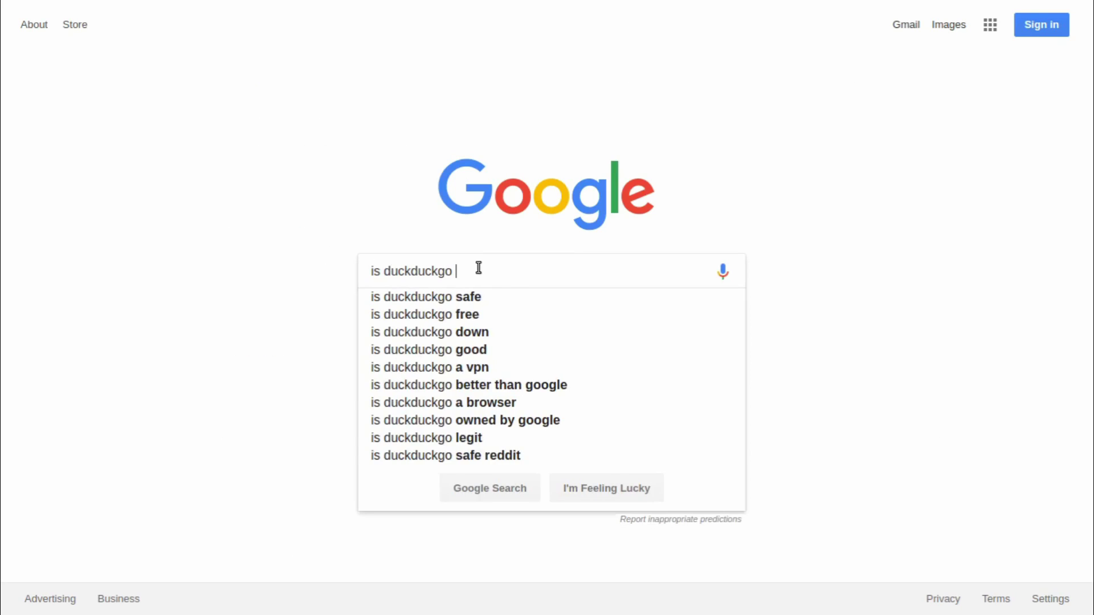
text(better than go)
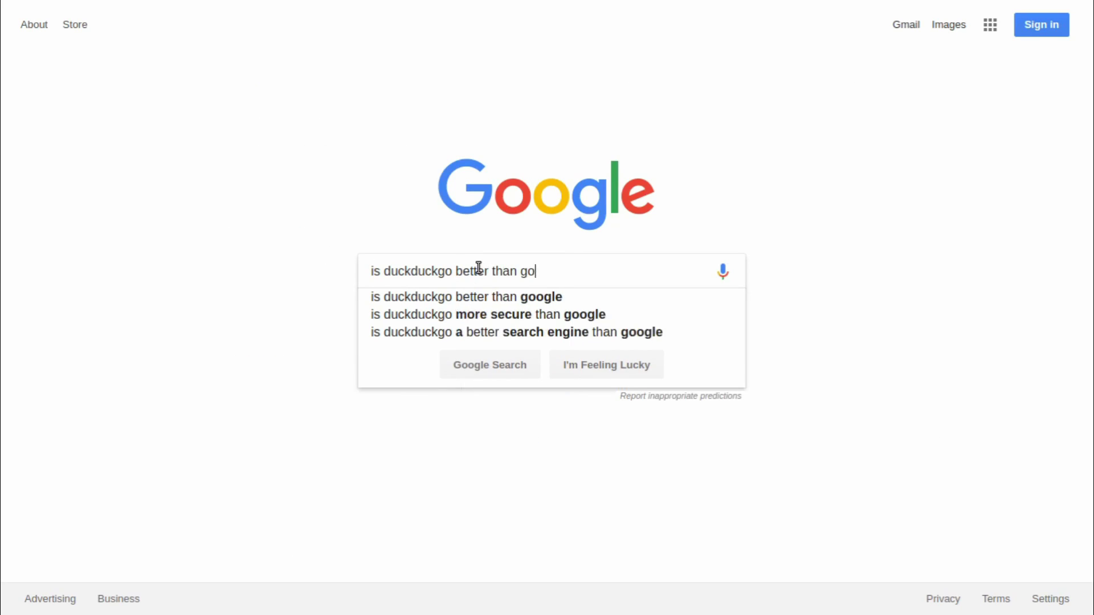
text(ogle)
key(Return)
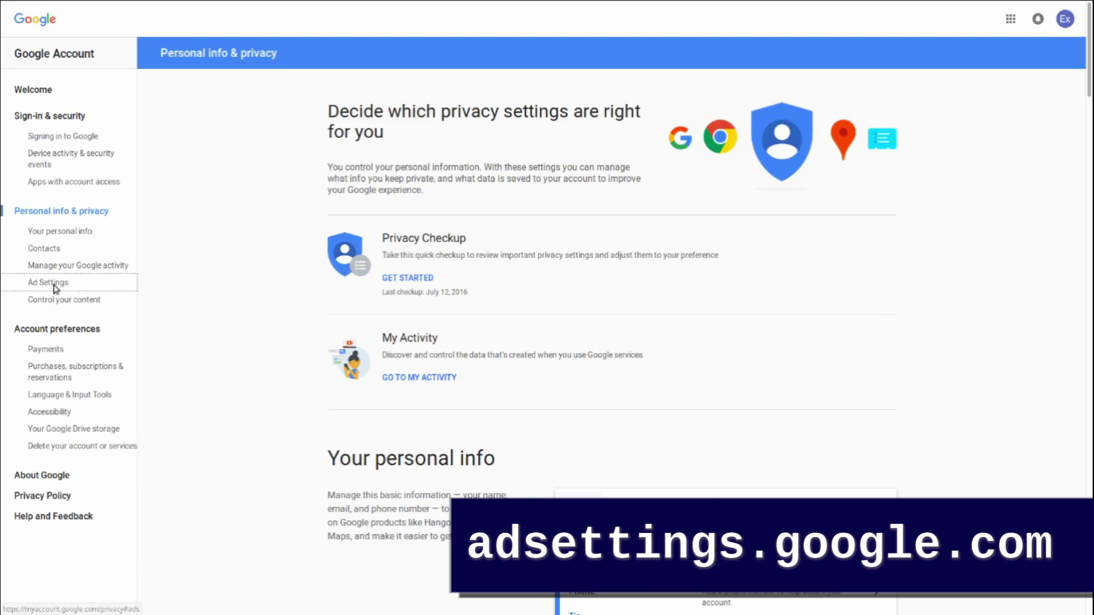
- Open Google's Ad Settings page from the account's Ad Settings section
click(55, 289)
click(639, 268)
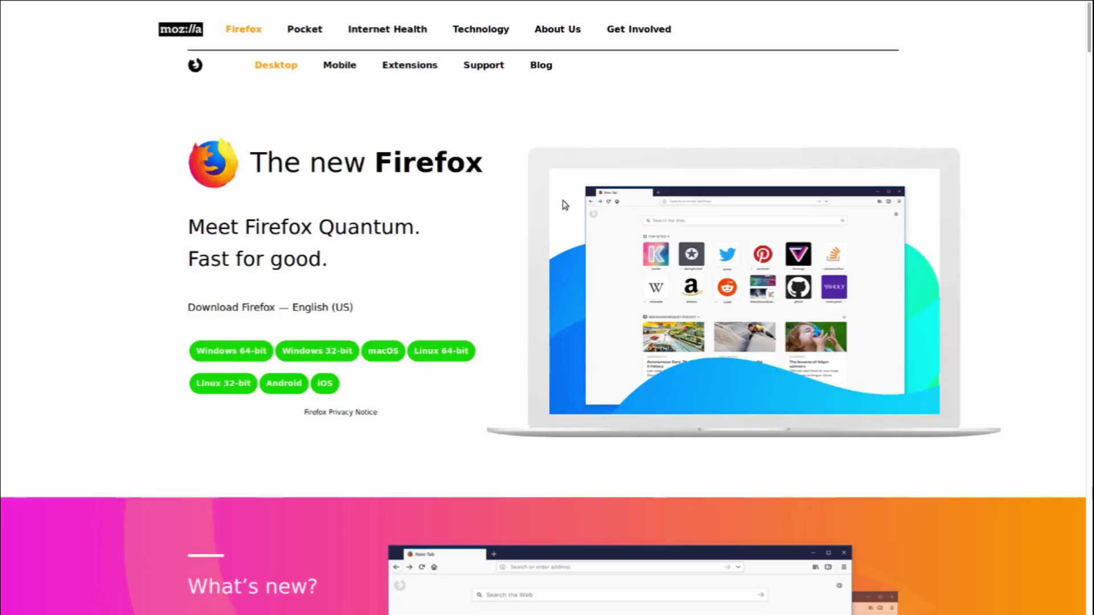
- In Firefox preferences, open the Firefox Account sync settings and start signing in
scroll(564, 205, down, 10)
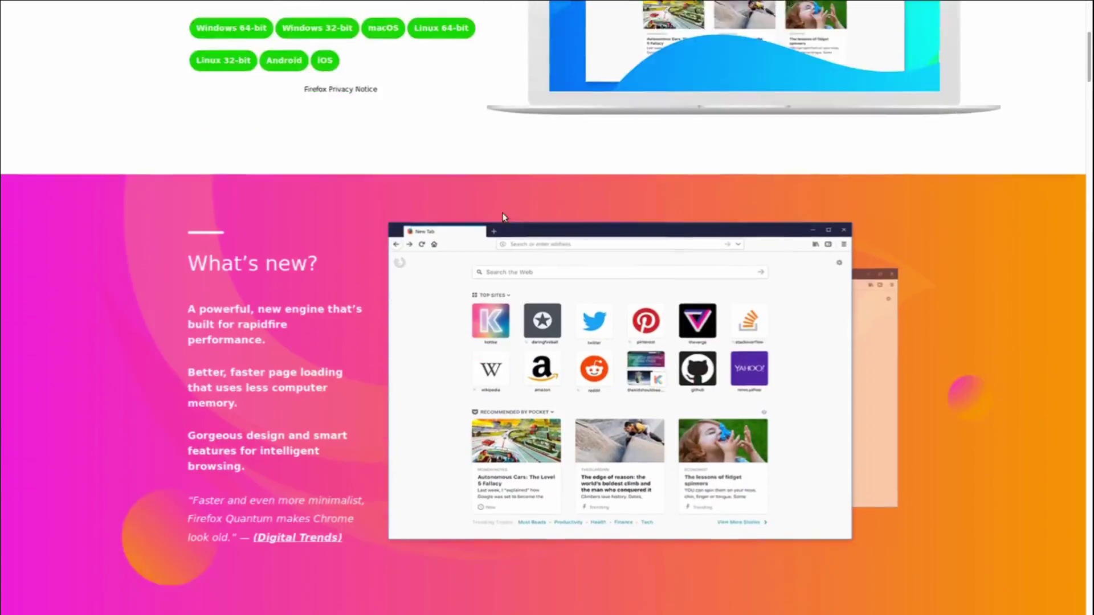
scroll(583, 245, down, 2)
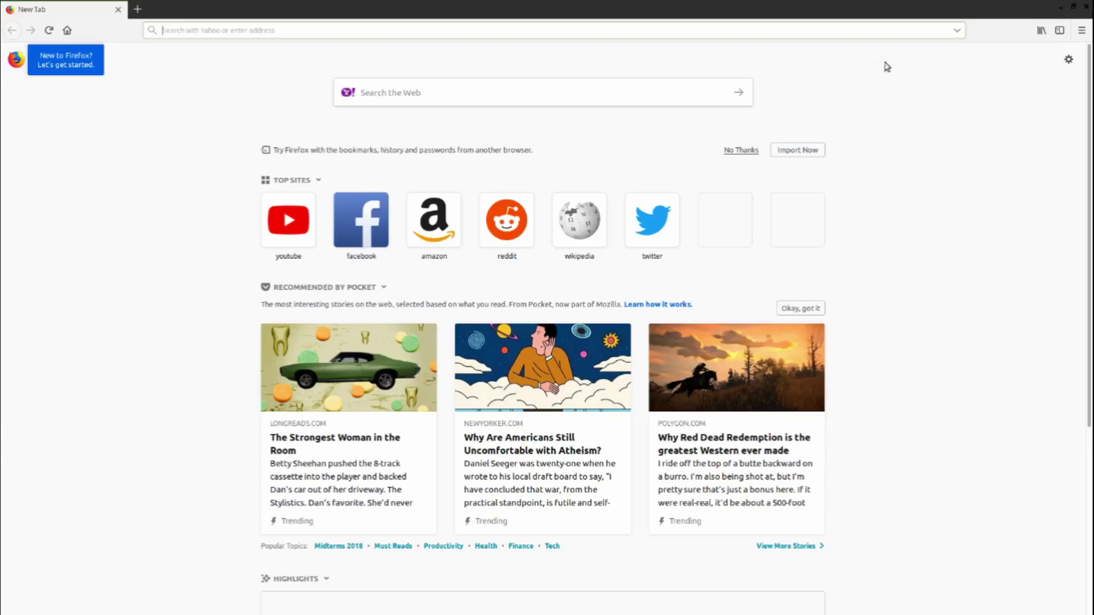
click(1068, 60)
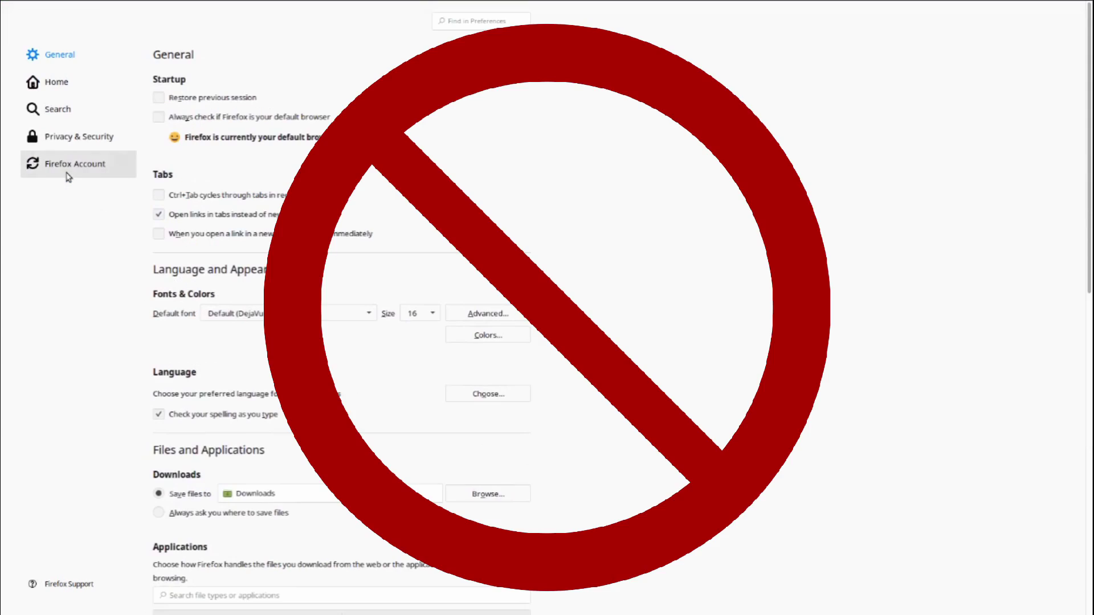
click(65, 172)
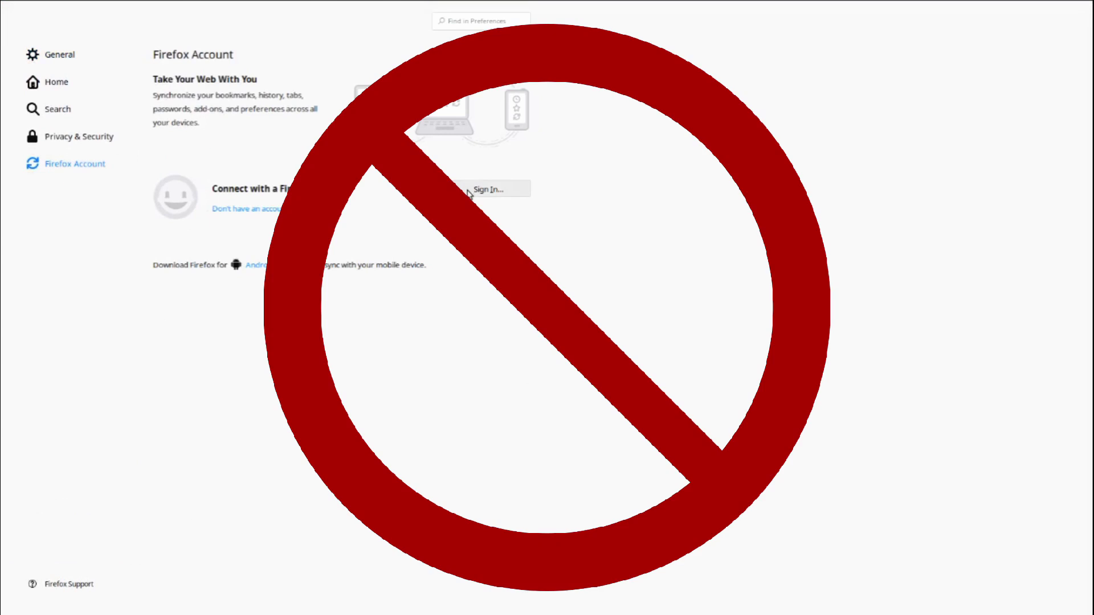
click(468, 192)
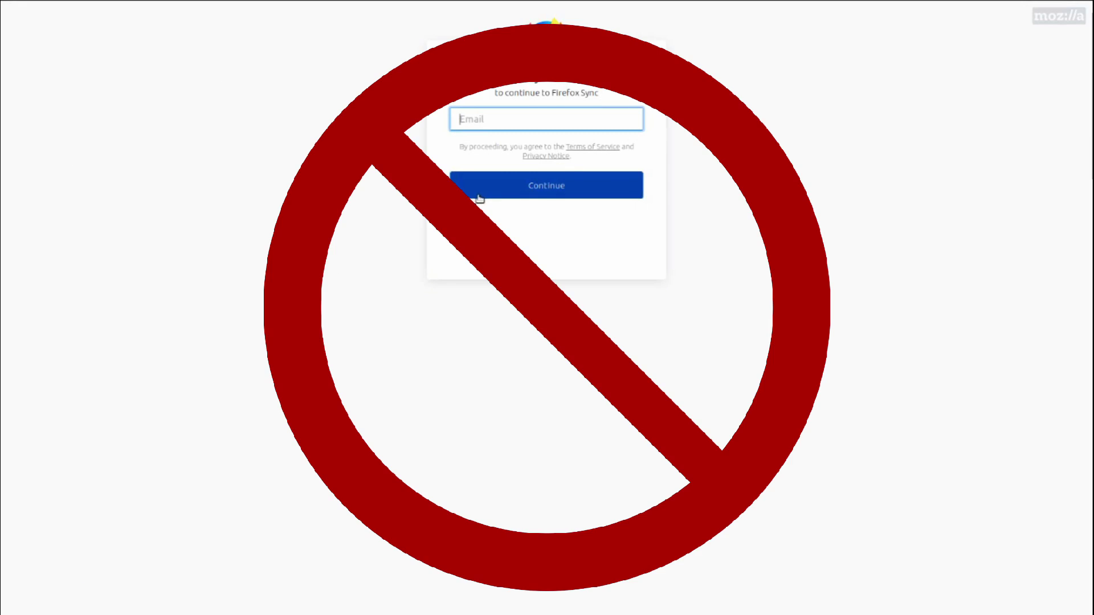
- Load arstechnica.com in a private window and switch Firefox to full screen
click(982, 109)
text(arstechnica.com)
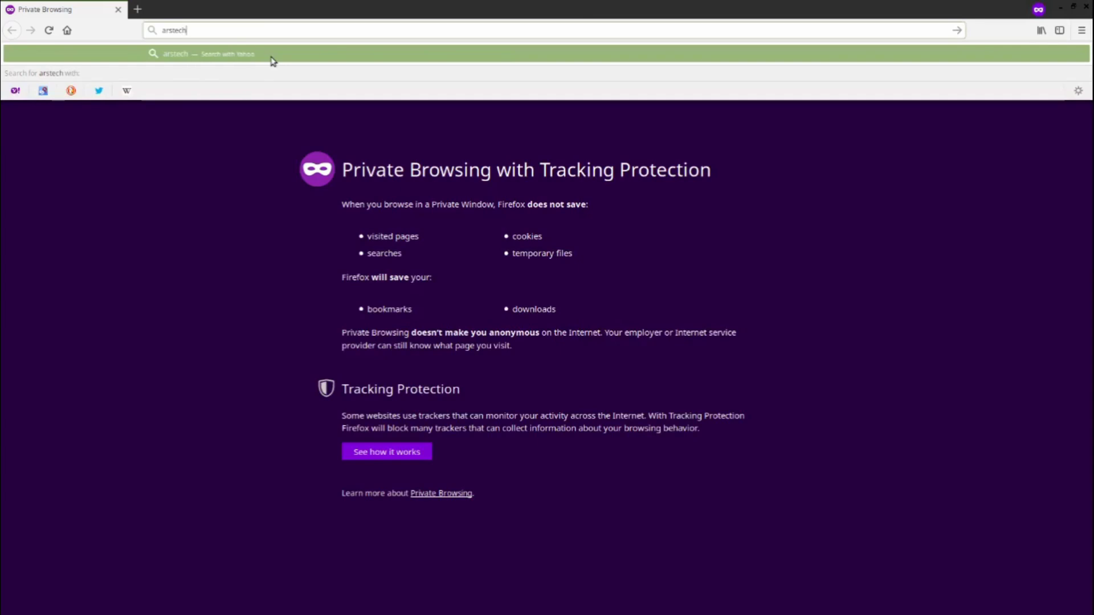
key(Return)
key(F11)
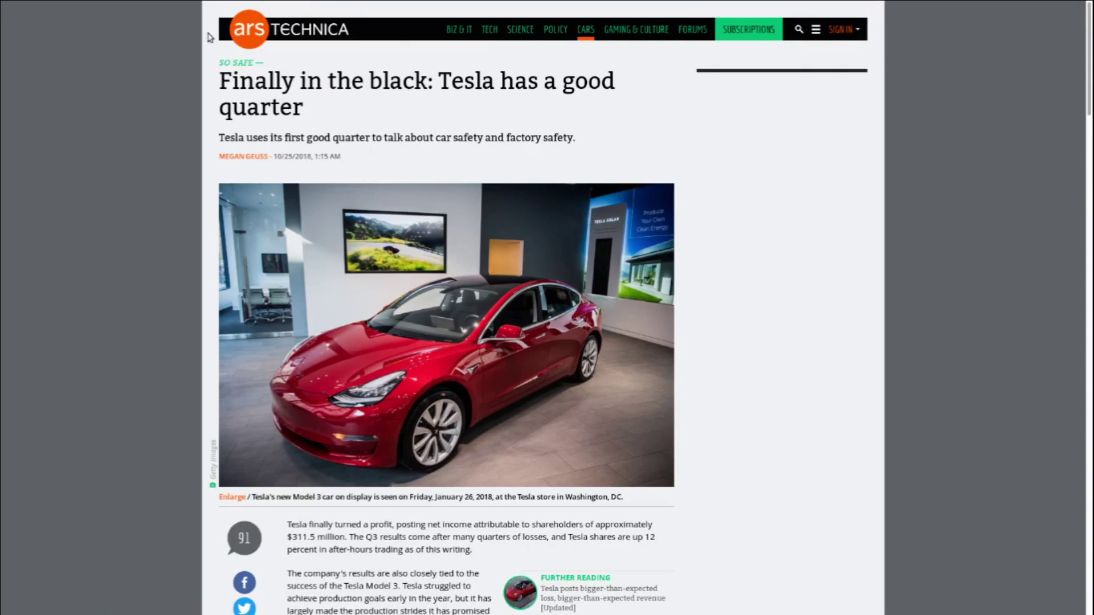
- Bookmark all open tabs into a new folder, then return to Firefox preferences
right_click(187, 9)
click(232, 124)
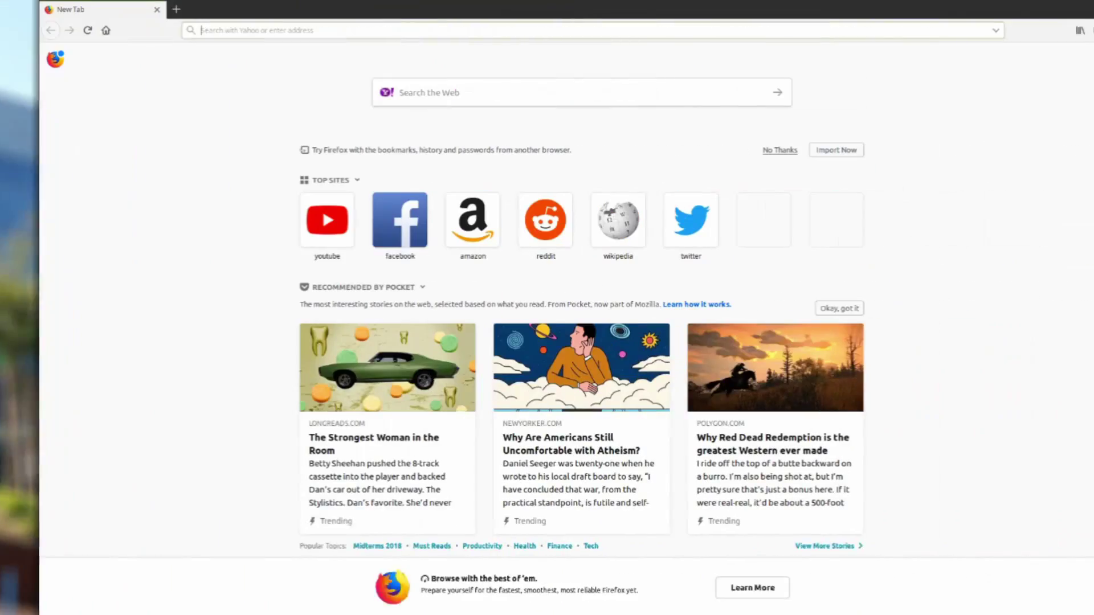
click(1077, 29)
click(980, 215)
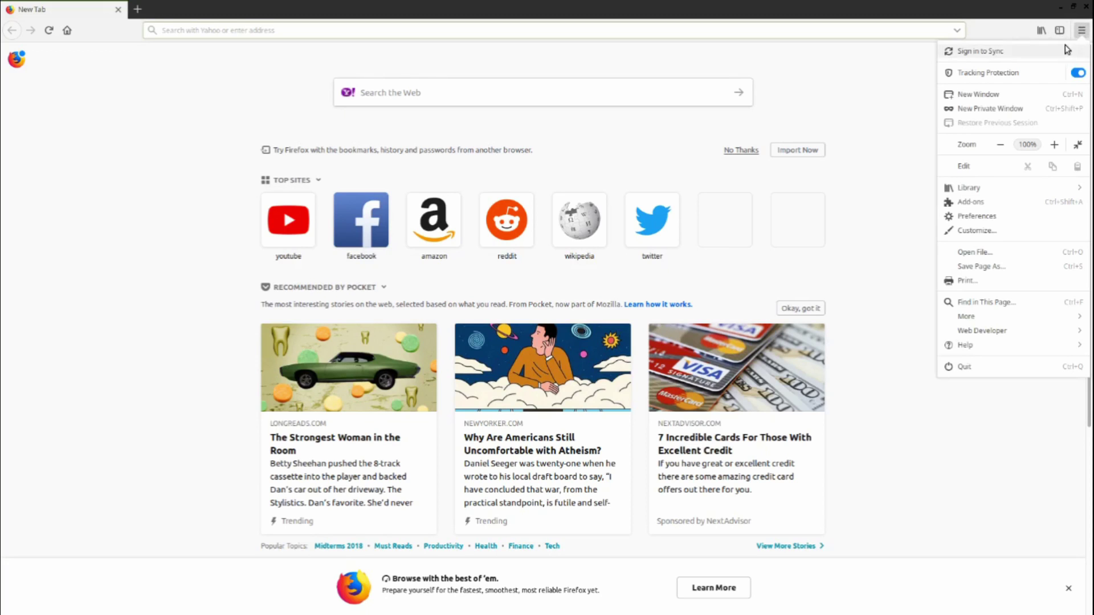
- Open the Add-ons Manager and search for add-ons such as Cookie AutoDelete
click(1060, 202)
scroll(452, 247, down, 6)
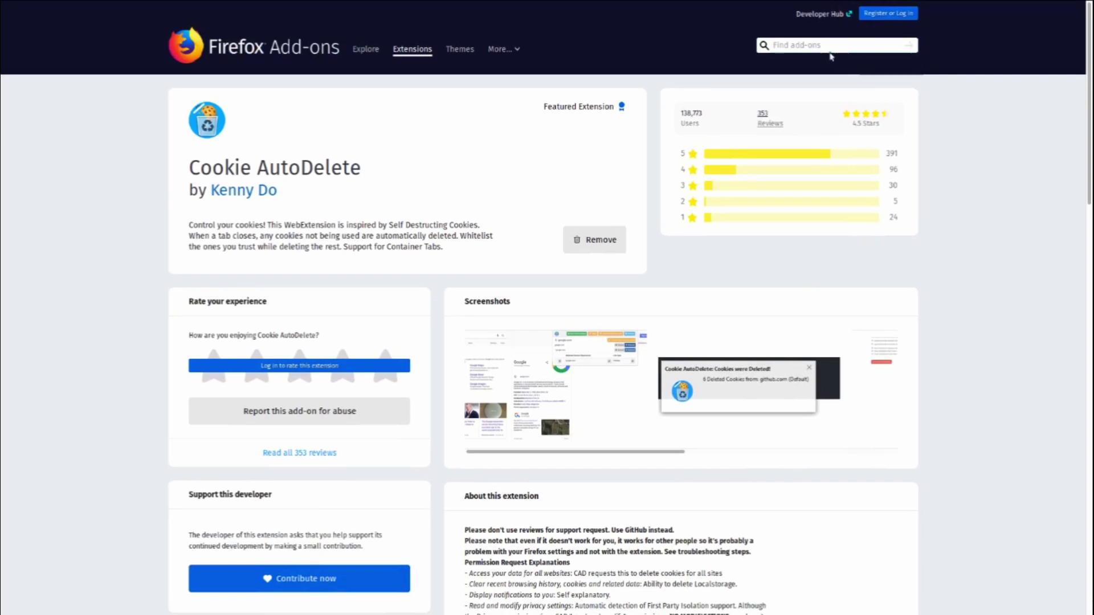
click(824, 45)
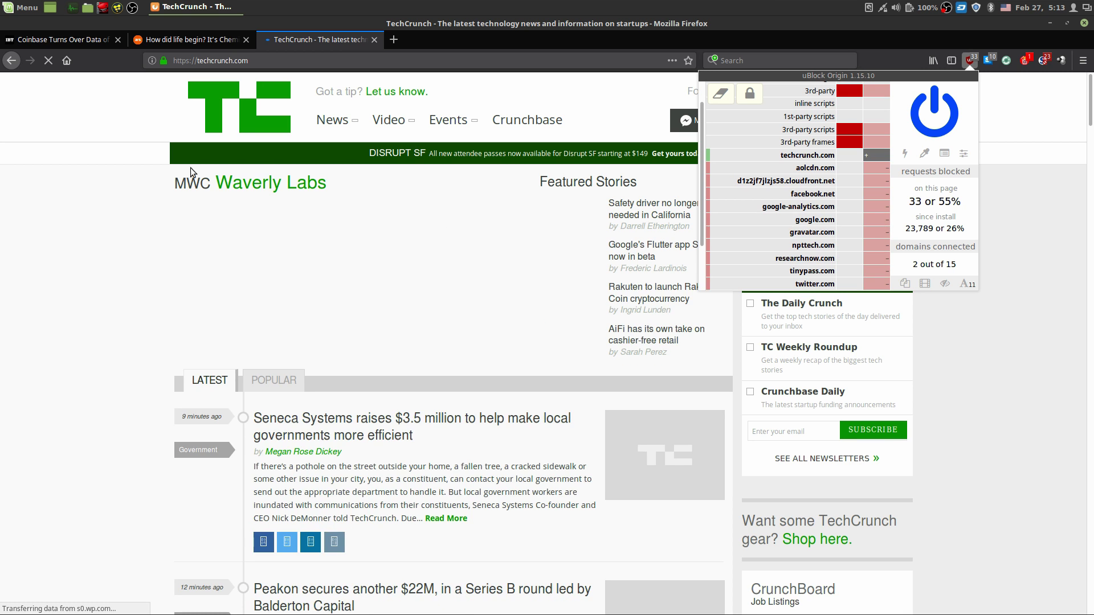
- Close uBlock Origin's panel and scroll through the YouTube ad-blocking comparison
click(114, 231)
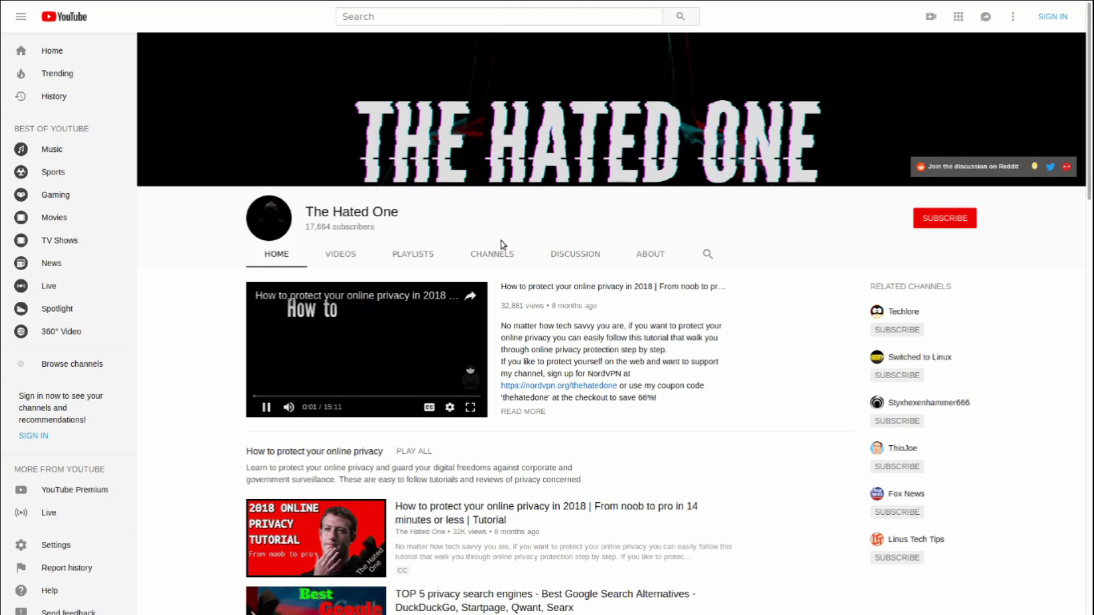
scroll(554, 292, down, 2)
scroll(554, 292, down, 3)
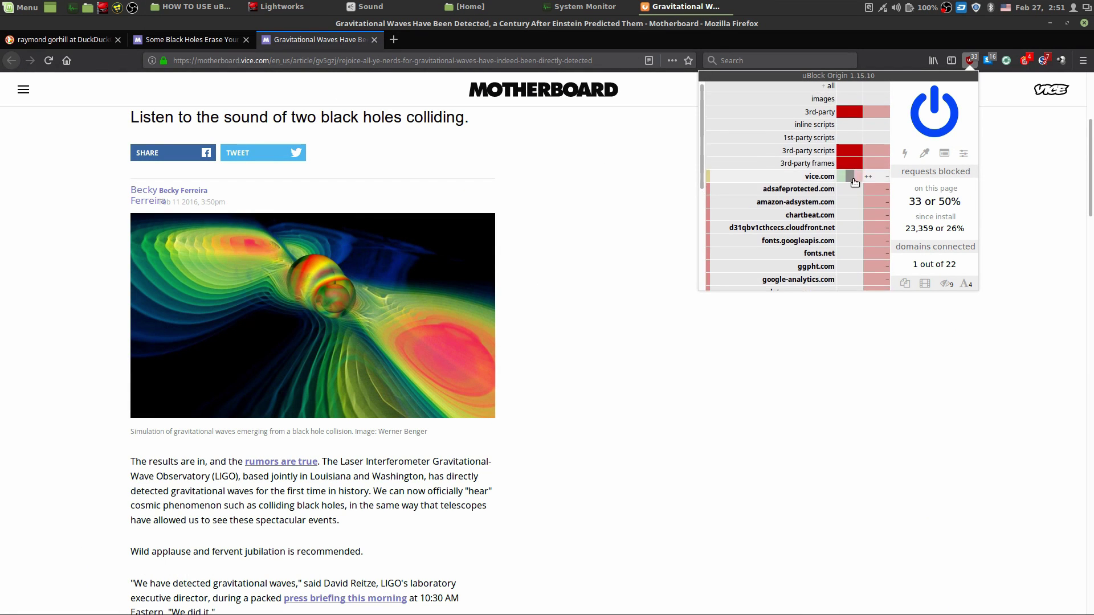
scroll(849, 173, down, 5)
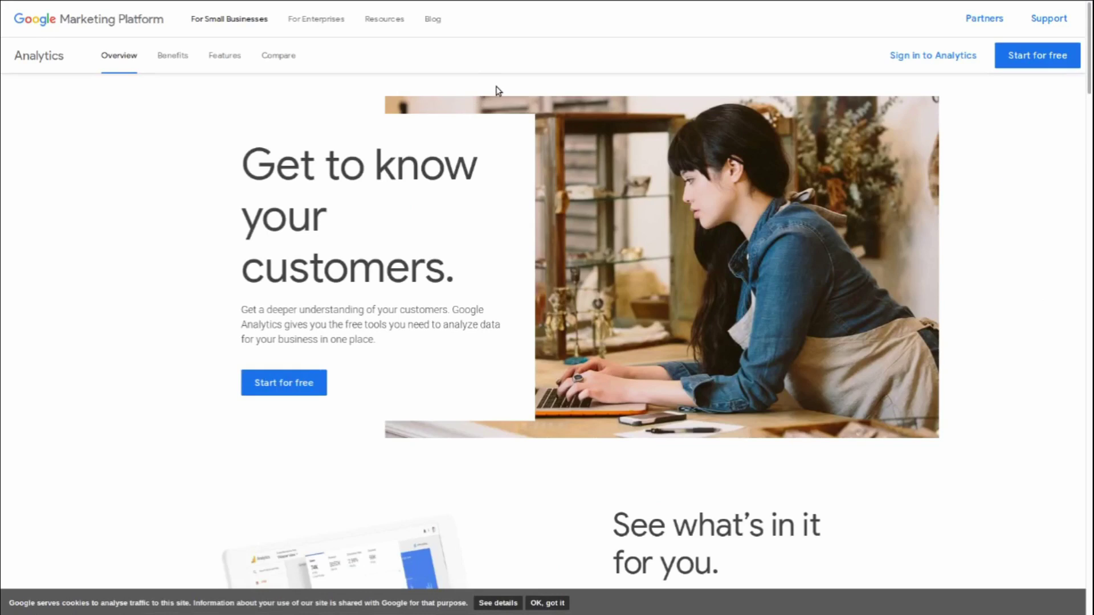
- Block youtube.com and ytimg.com on the Ars Technica article only, and reload it
scroll(499, 90, down, 6)
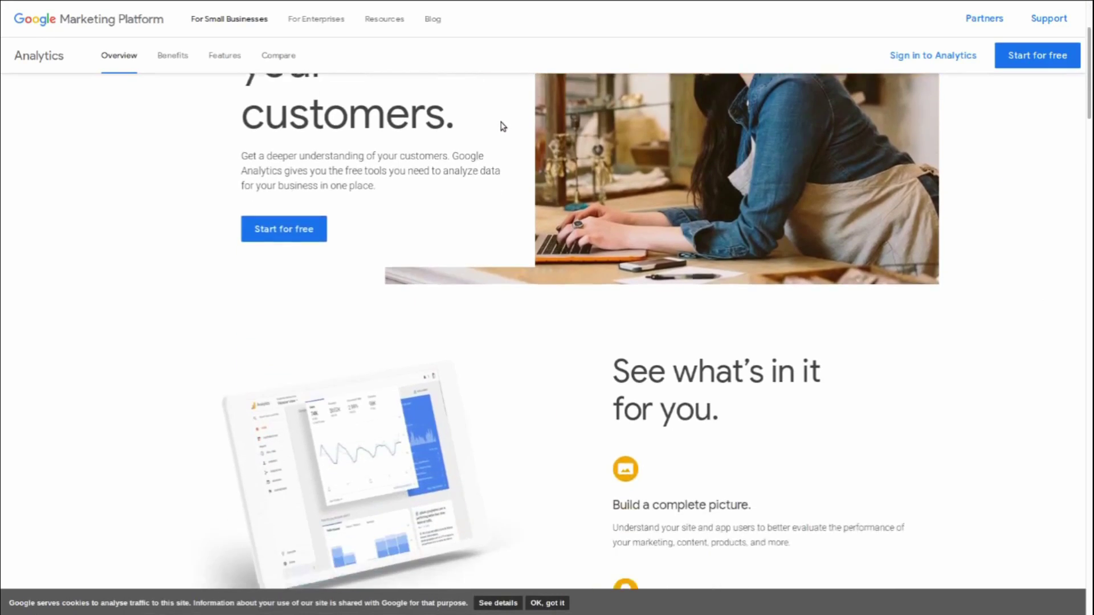
scroll(503, 142, down, 8)
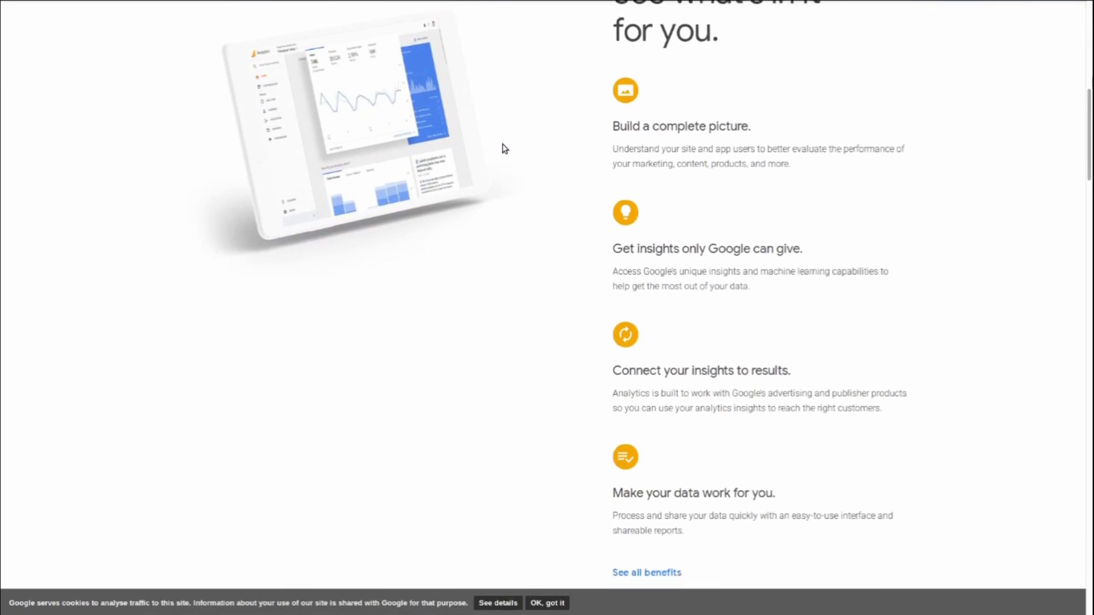
scroll(504, 153, down, 4)
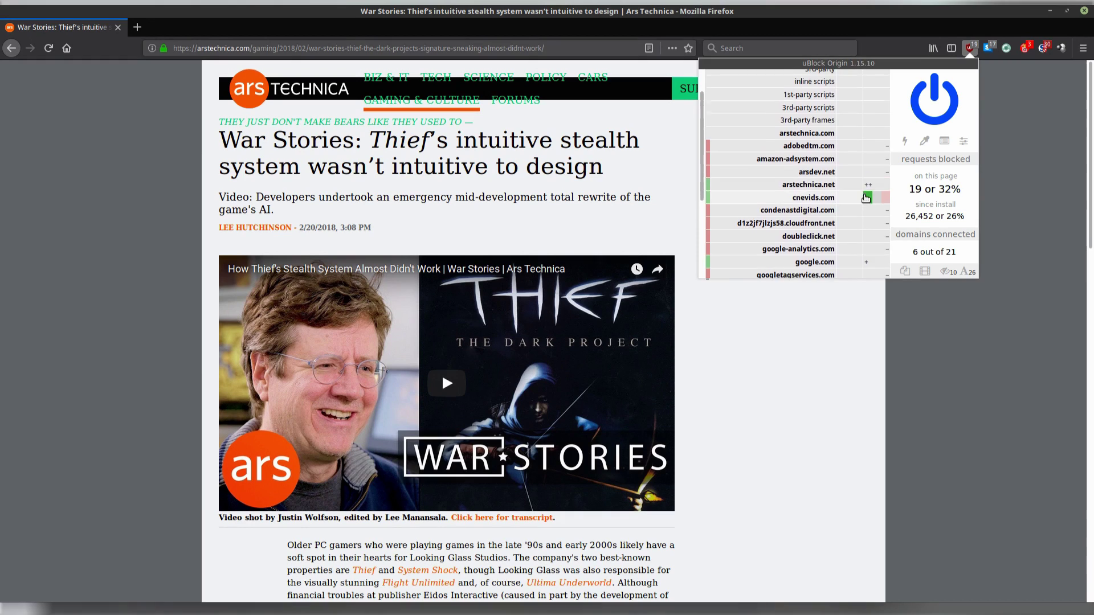
scroll(846, 209, up, 2)
scroll(847, 210, down, 3)
click(877, 246)
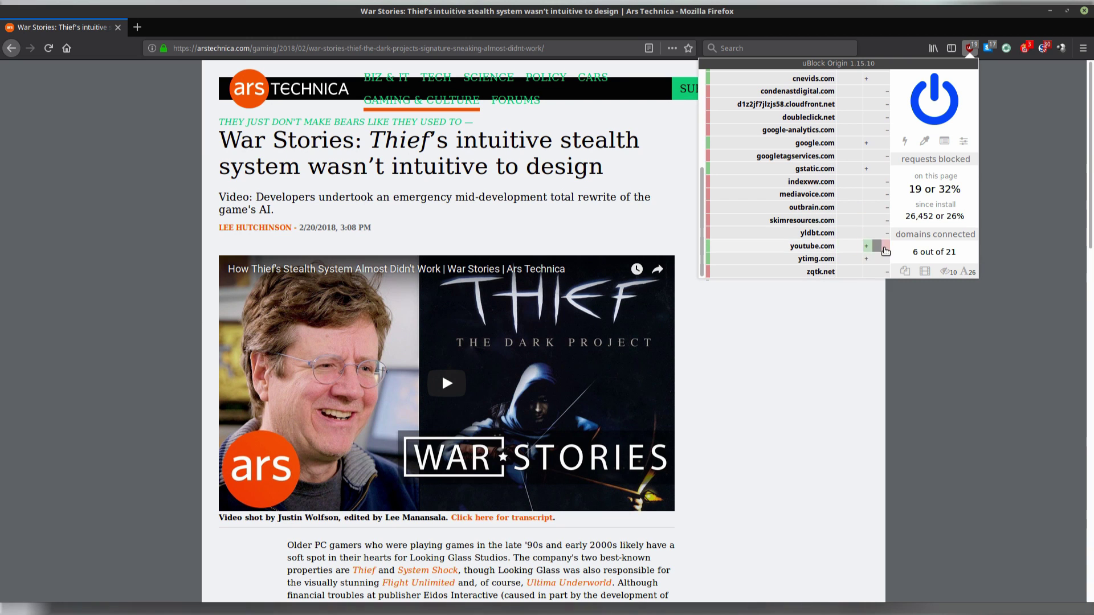
click(883, 259)
click(934, 212)
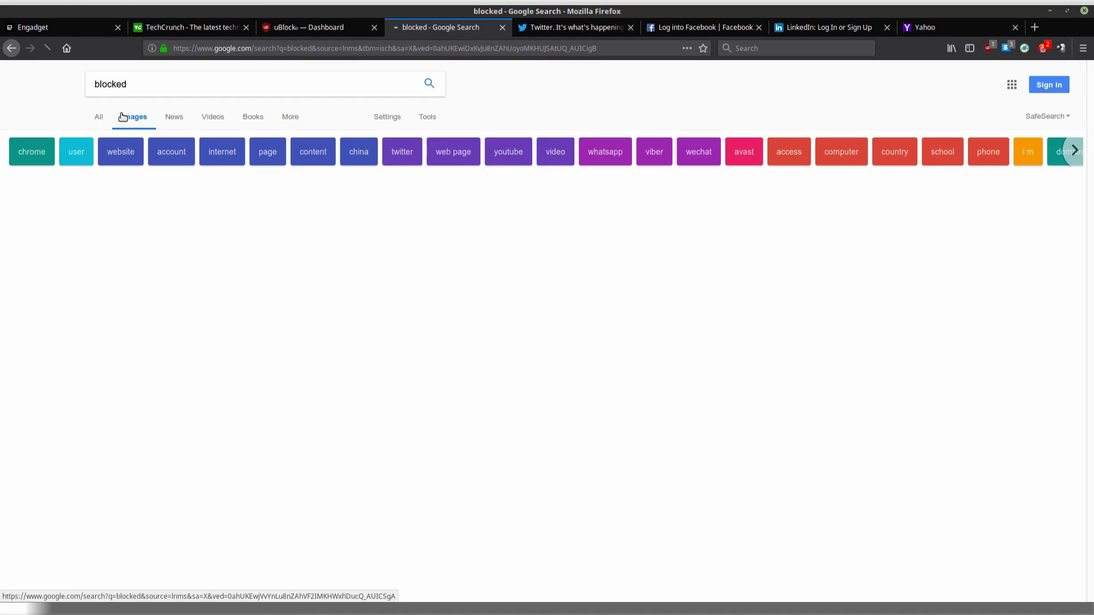
- Block gstatic.com everywhere from Google's 'blocked' search results, reload, and view image results
click(123, 117)
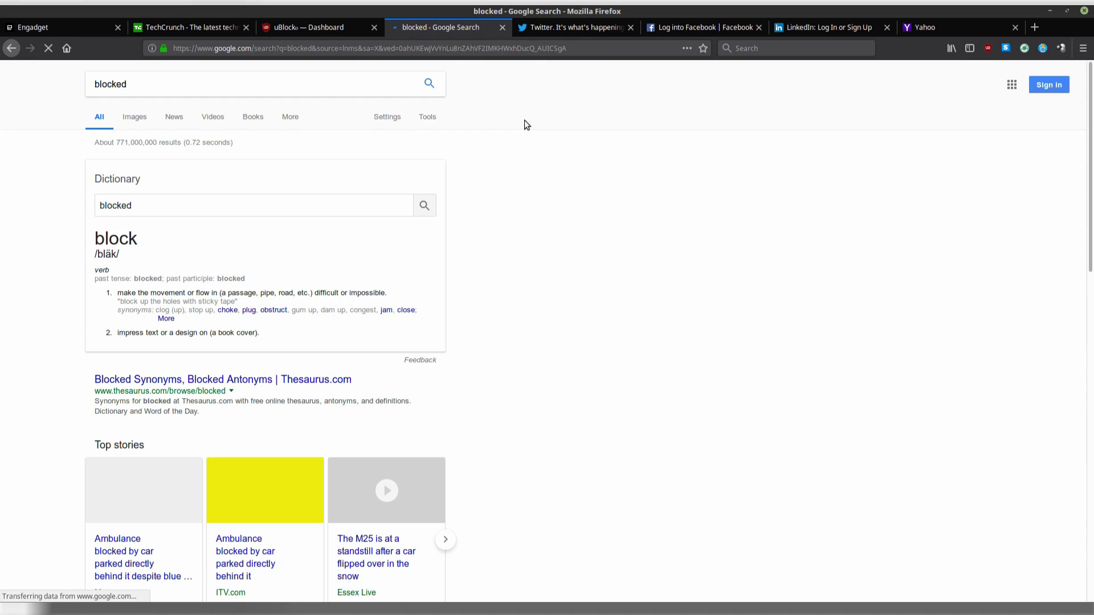
click(987, 47)
click(877, 179)
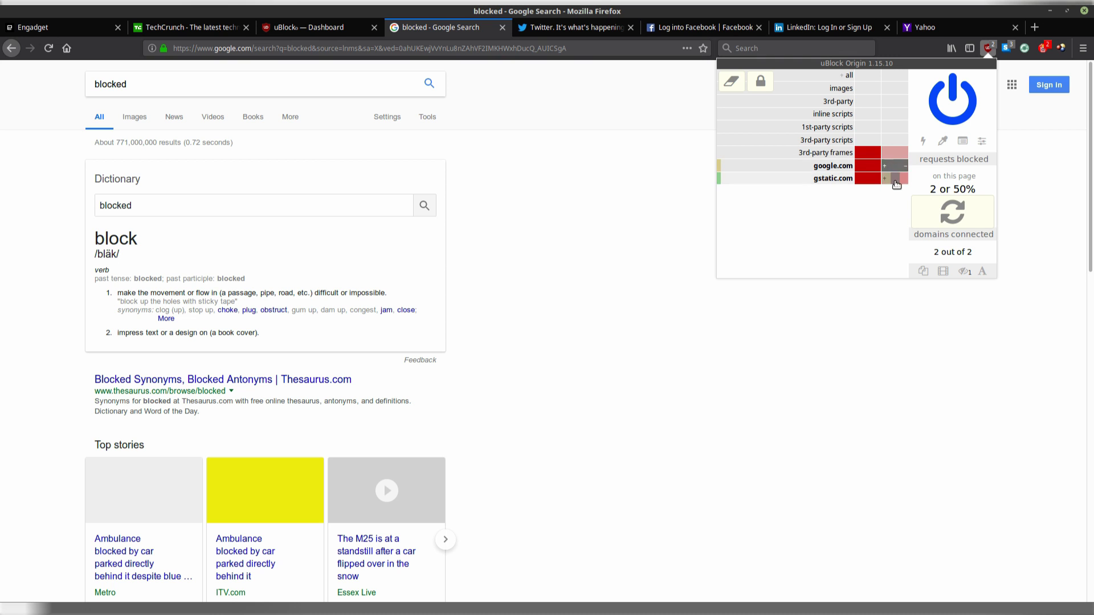
click(937, 219)
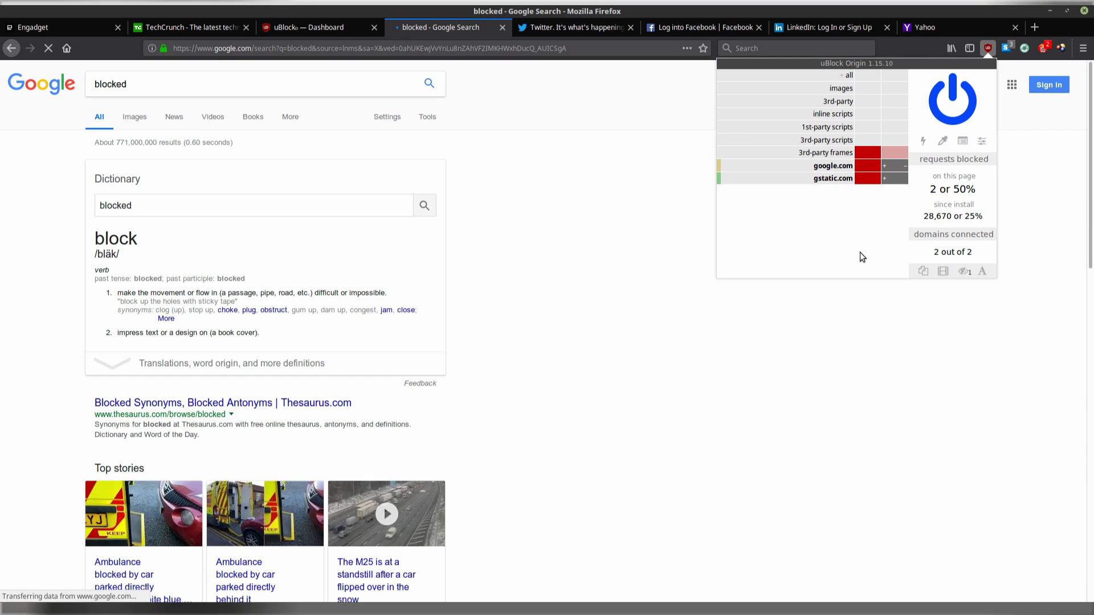
click(135, 118)
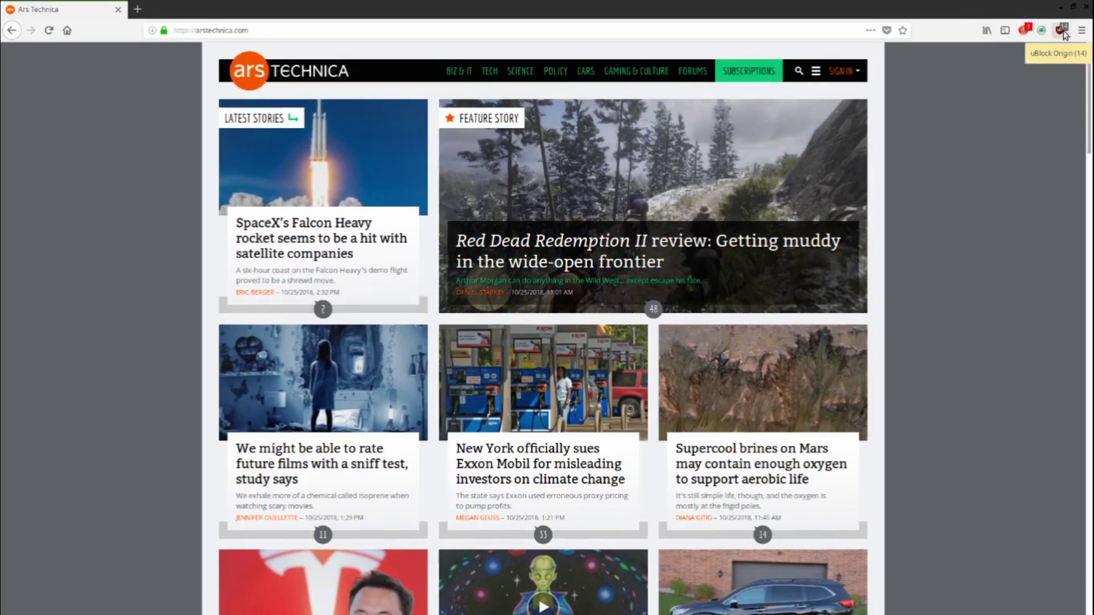
- Open uBlock Origin's dashboard, then list the Star Control II article's connected domains
click(1061, 30)
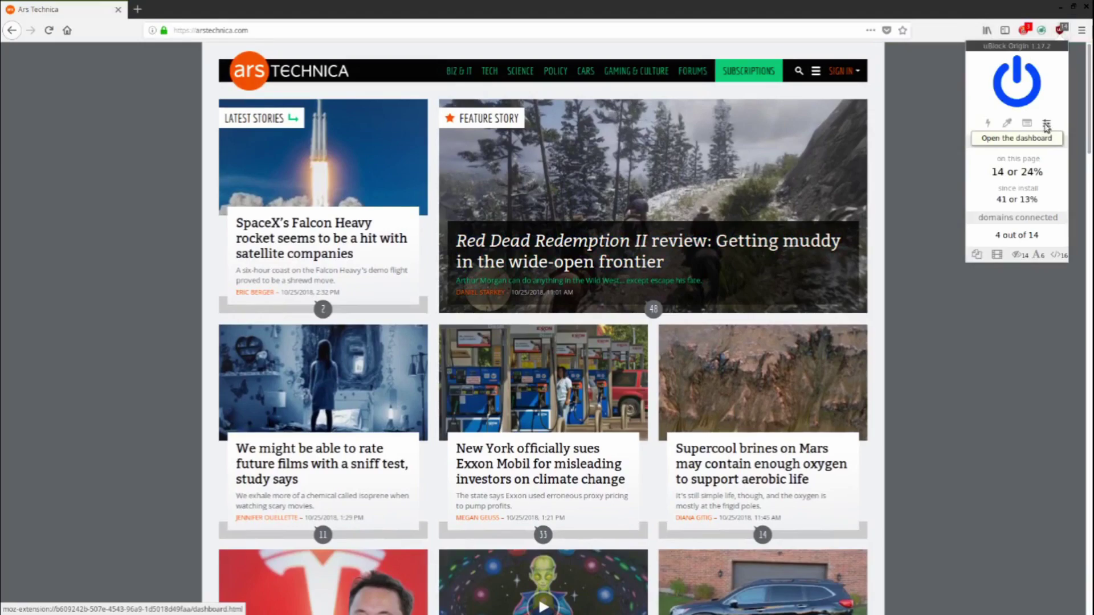
click(1046, 125)
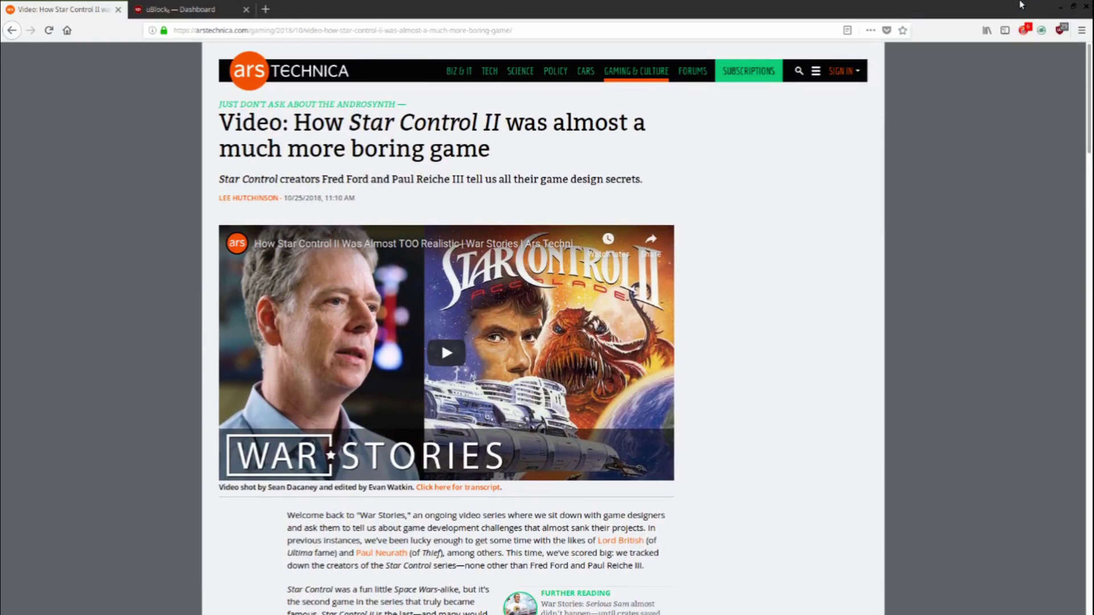
click(1060, 31)
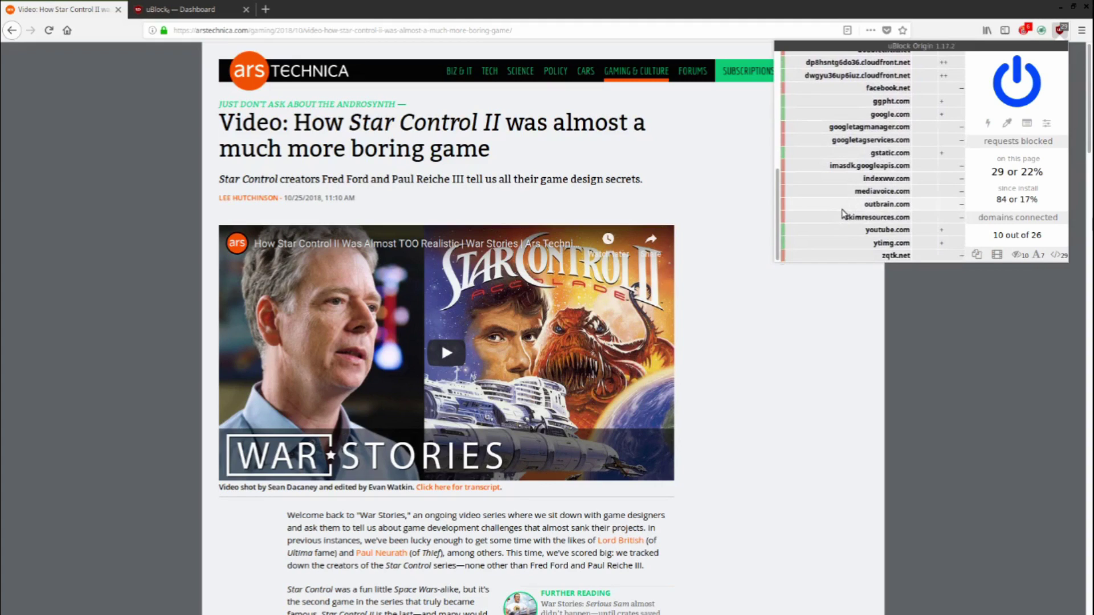
scroll(845, 214, up, 2)
scroll(843, 214, up, 4)
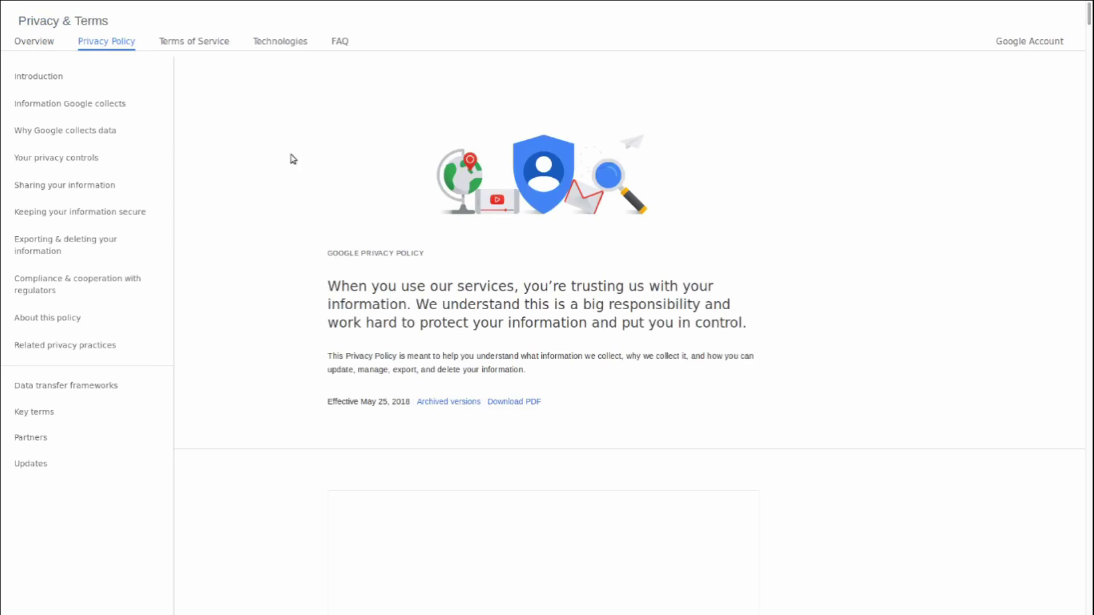
- Go to 'Types of cookies used by Google' via Technologies and How Google uses cookies
click(280, 41)
click(66, 102)
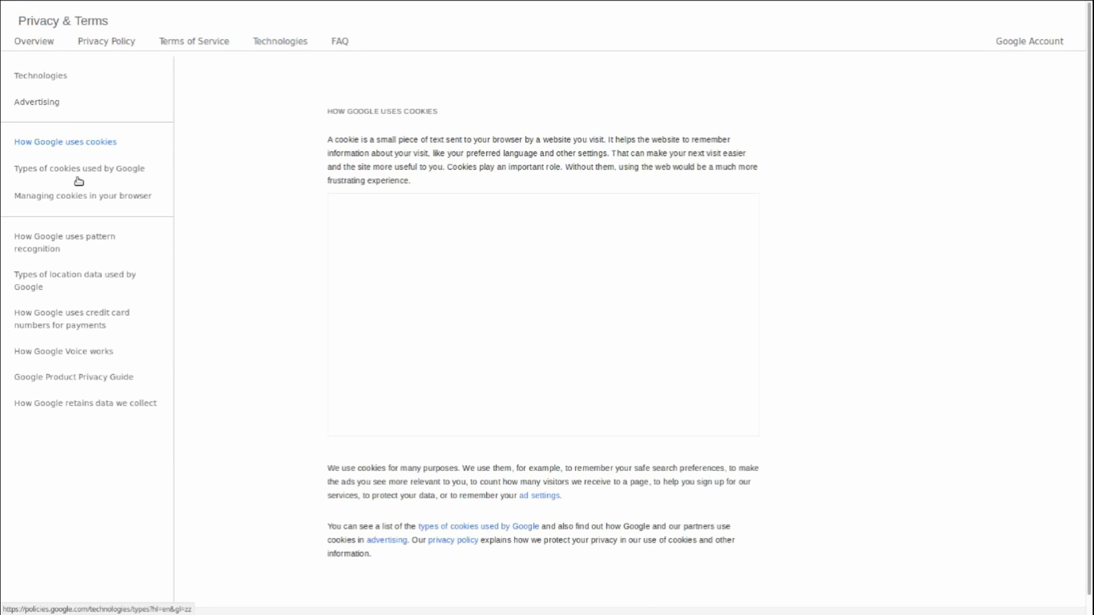
click(78, 168)
- Scroll to the advertising cookie domain list and show uBlock Origin's panel there
scroll(573, 238, down, 4)
scroll(573, 239, down, 15)
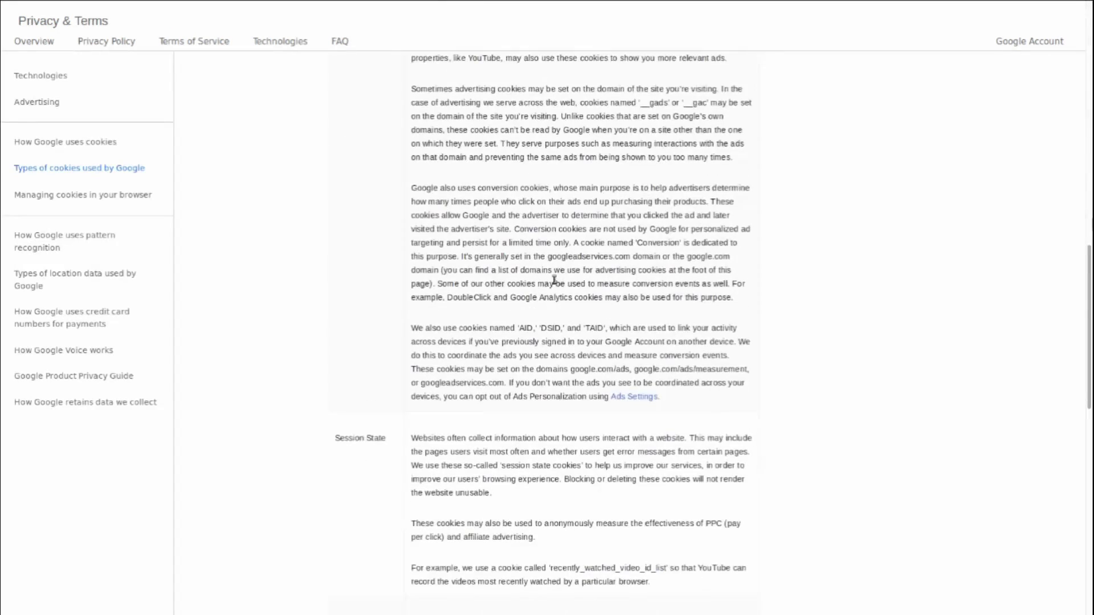
scroll(549, 291, down, 5)
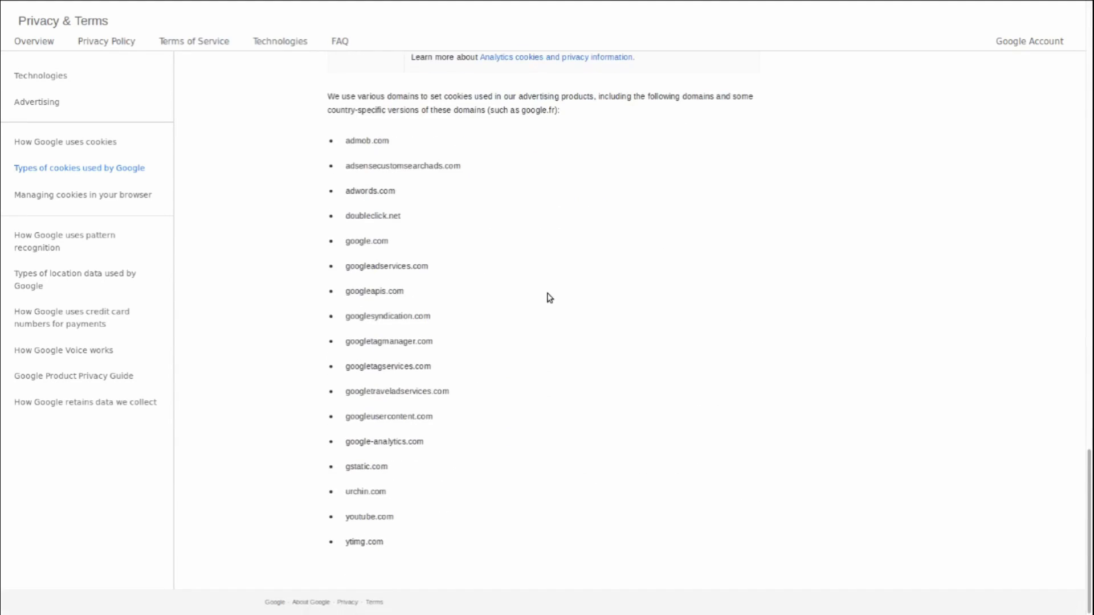
click(1059, 29)
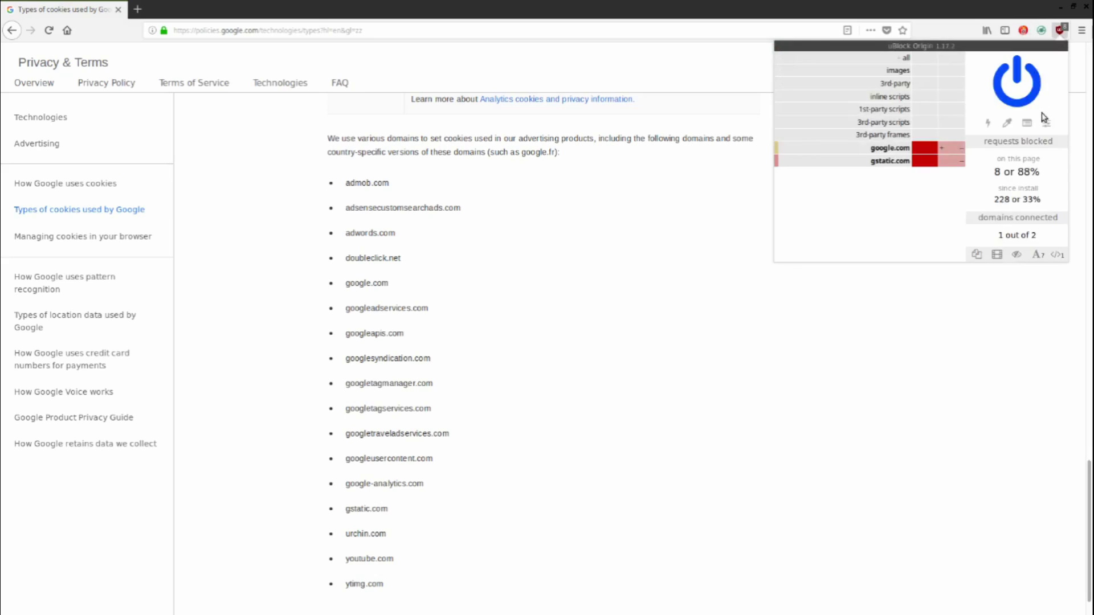
- In uBlock's My rules, add a '* admob.com * block' temporary rule
click(1046, 125)
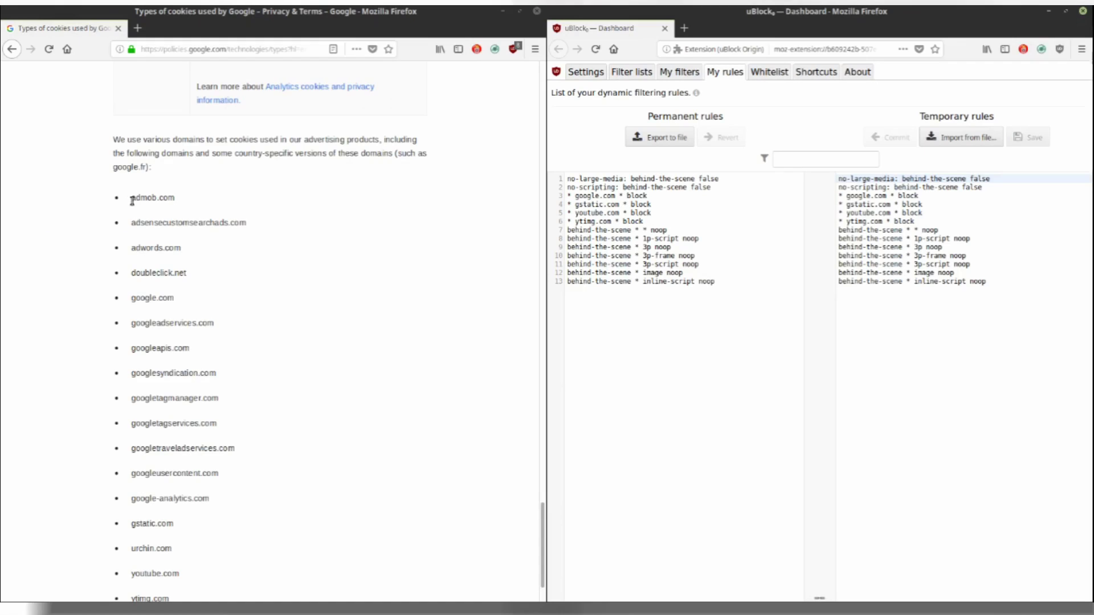
drag(132, 197, 178, 200)
click(1021, 281)
key(Return)
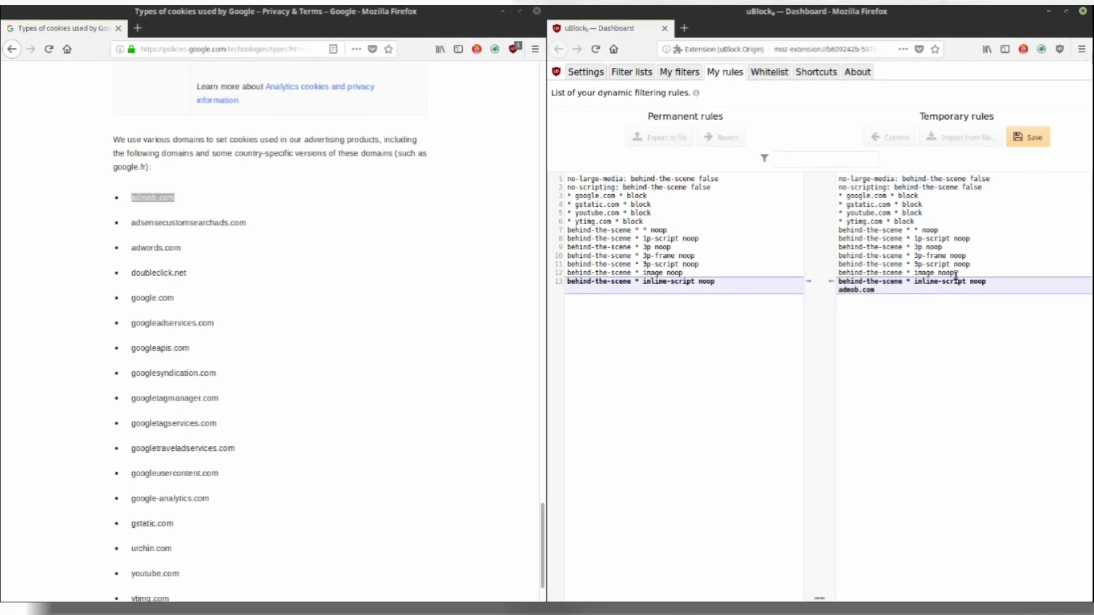
key(Home)
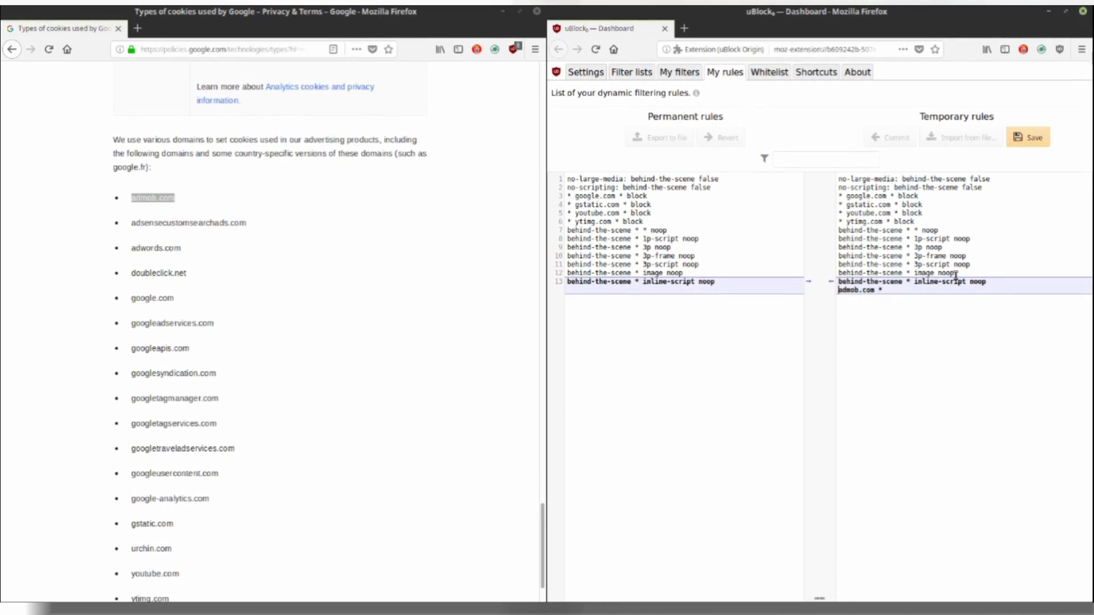
key(End)
text(block)
key(Return)
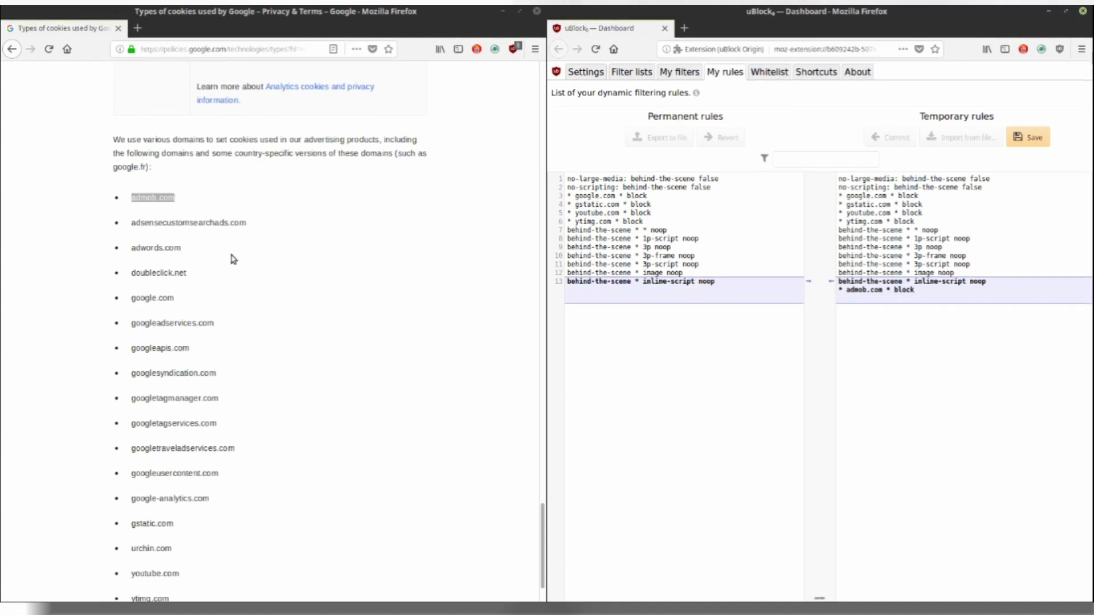
- Add block rule lines for adsensecustomsearchads.com and adwords.com
double_click(188, 222)
text(* block)
key(Return)
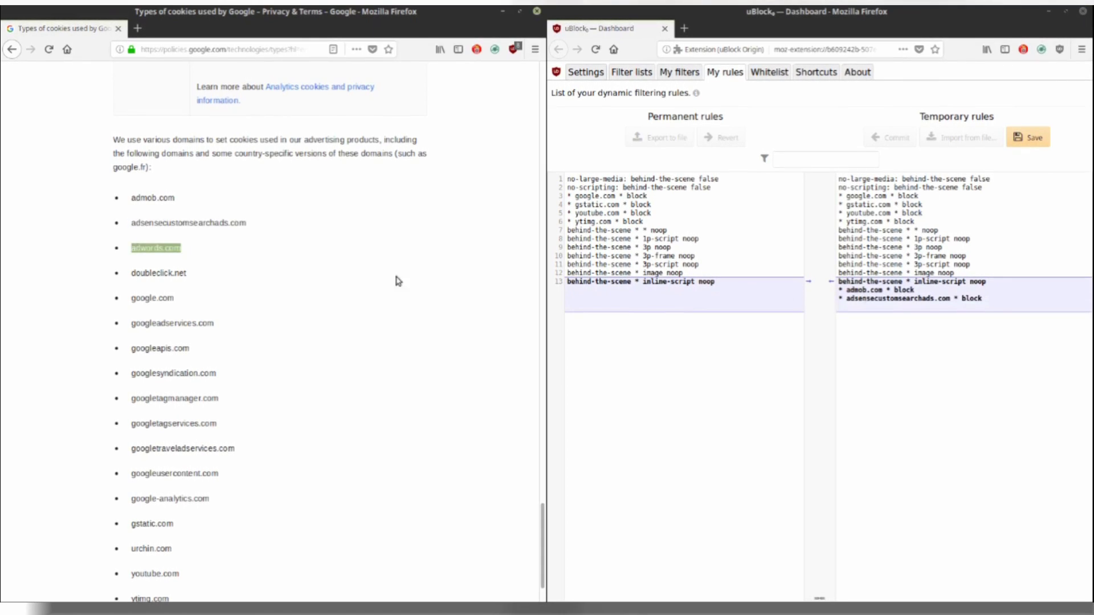
middle_click(869, 307)
key(Return)
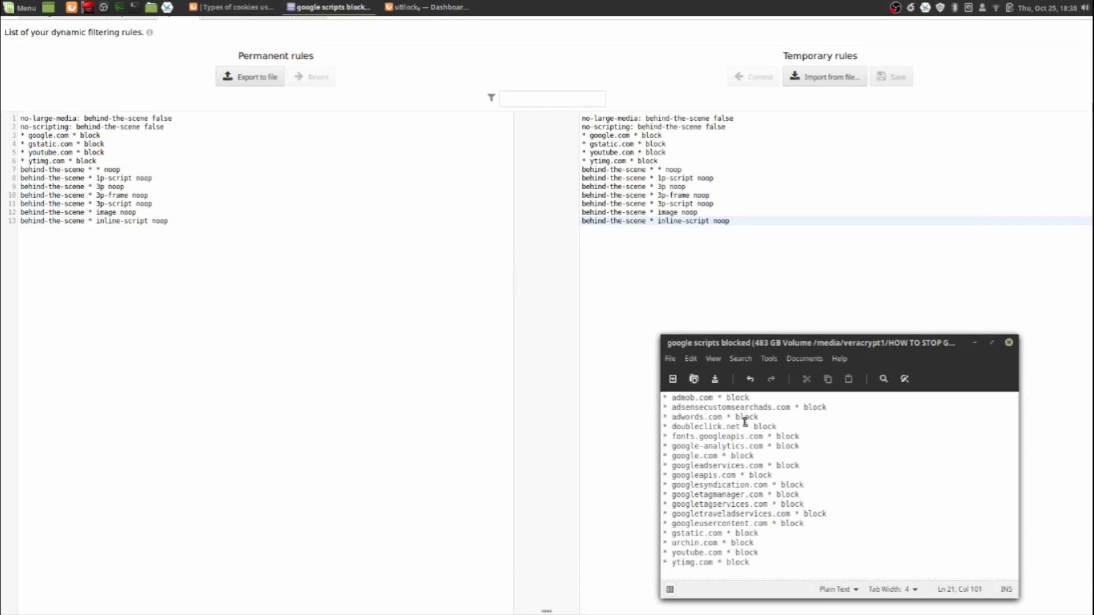
- Paste all 18 Google domain block rules into Temporary rules, save, and commit them
drag(776, 562, 665, 396)
key(ctrl+c)
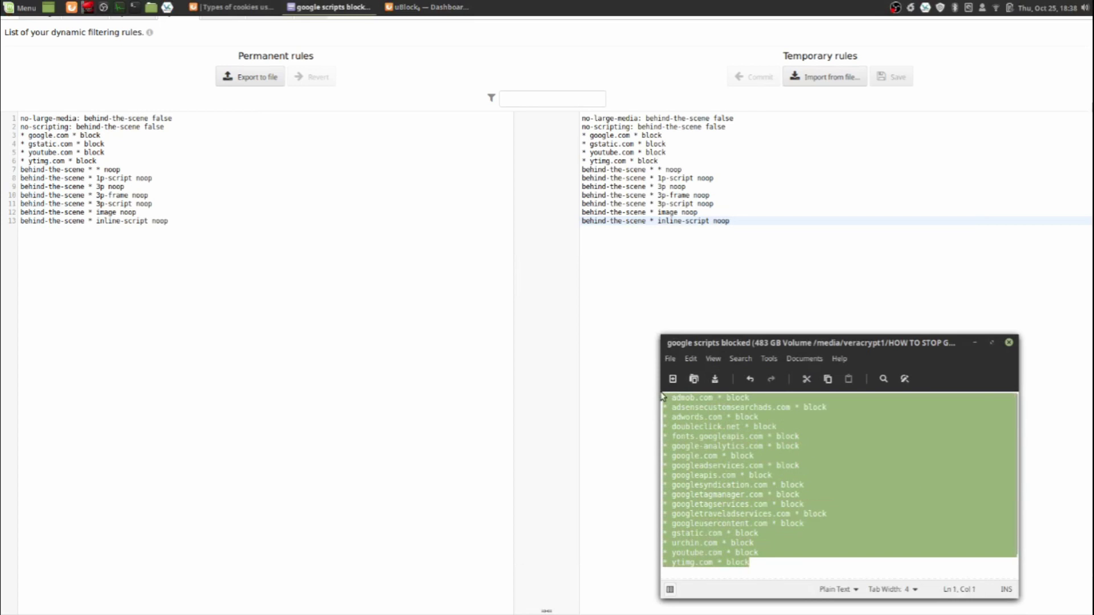
click(690, 259)
key(Return)
key(ctrl+v)
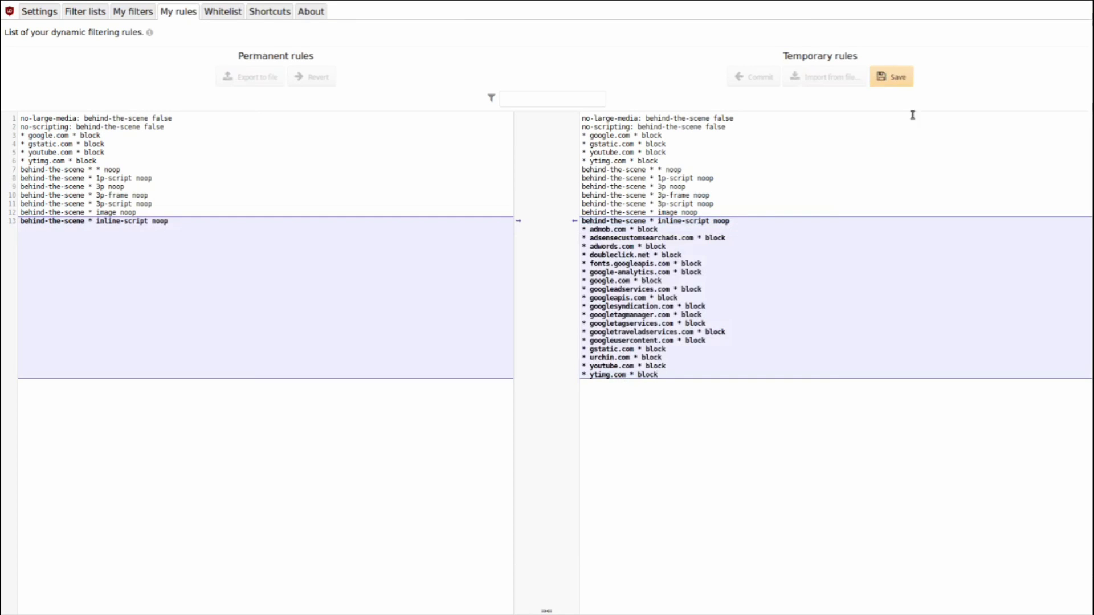
click(892, 77)
click(758, 78)
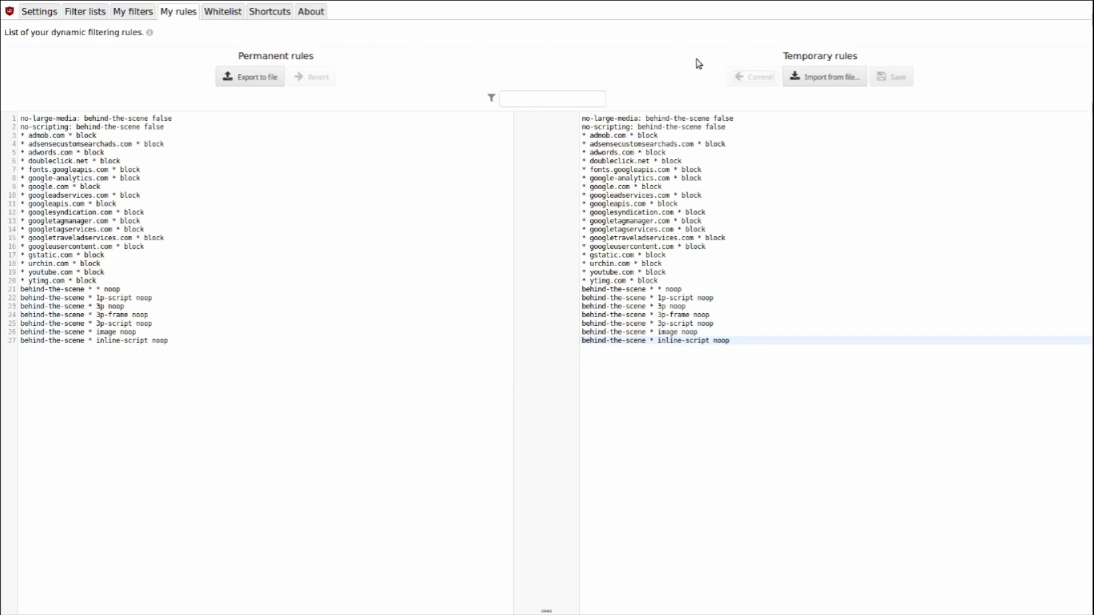
- Open a fresh window and load google.com to test the blocking
key(ctrl+n)
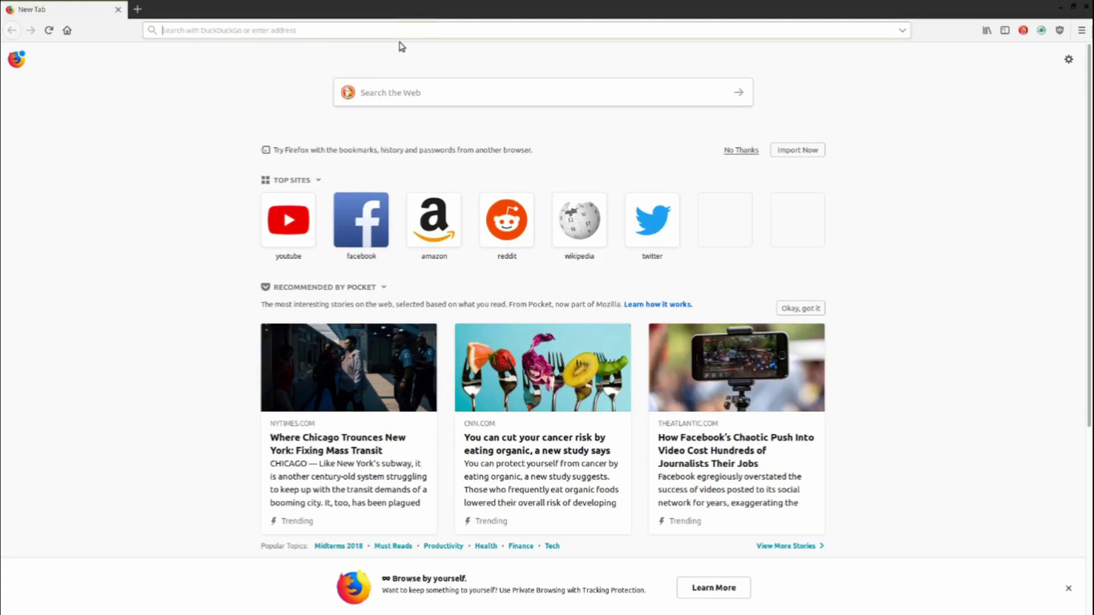
text(google.com)
key(Return)
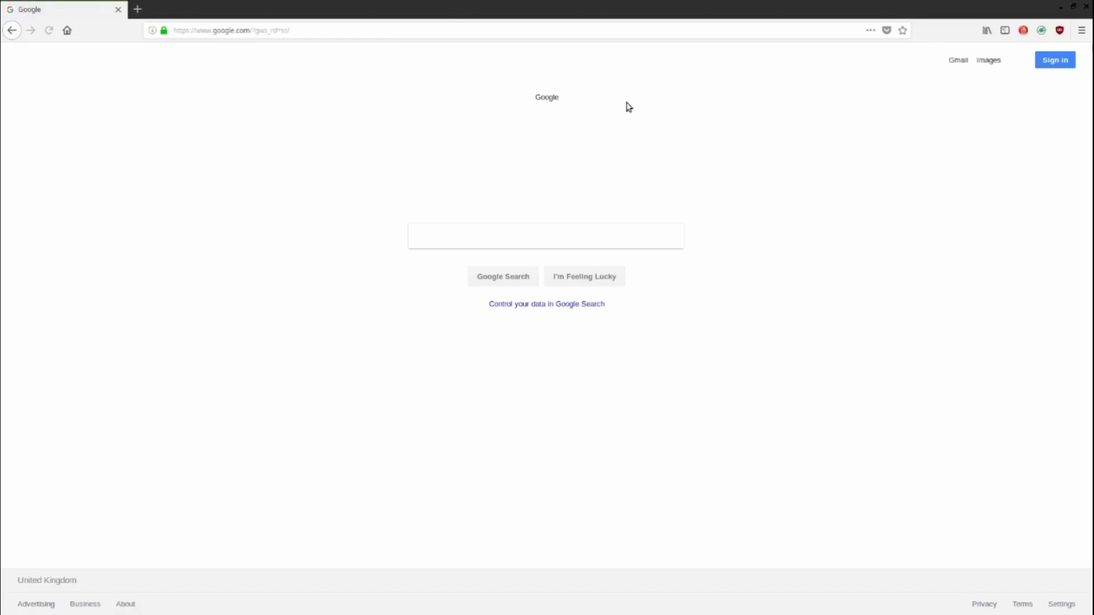
- Search 'is google broken?', check the image results in uBlock, then open YouTube from a new tab
click(589, 244)
text(is google brok)
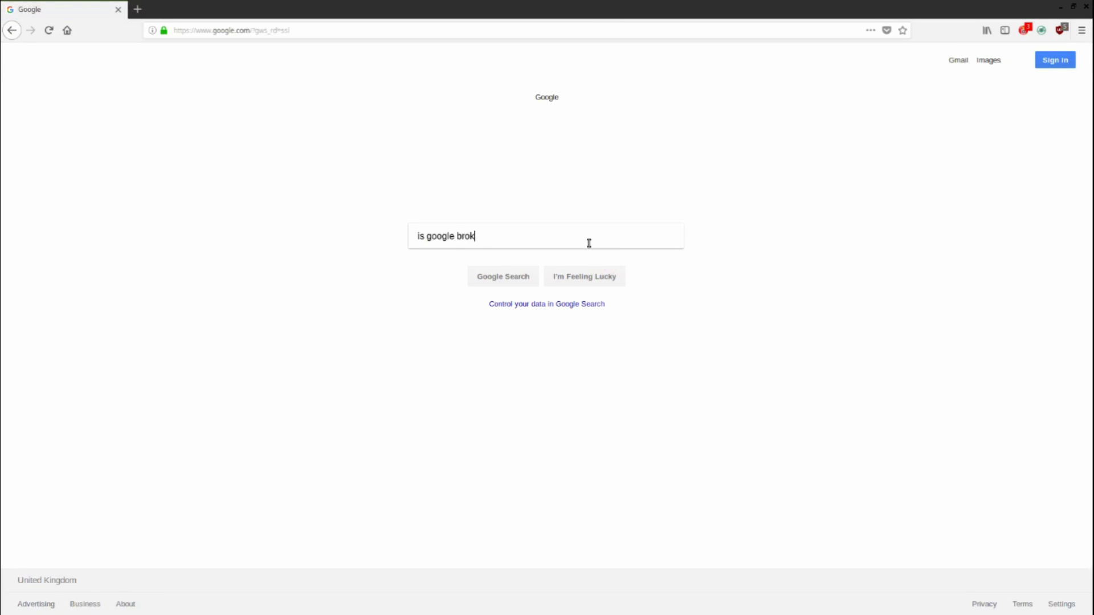
text(en?)
key(Return)
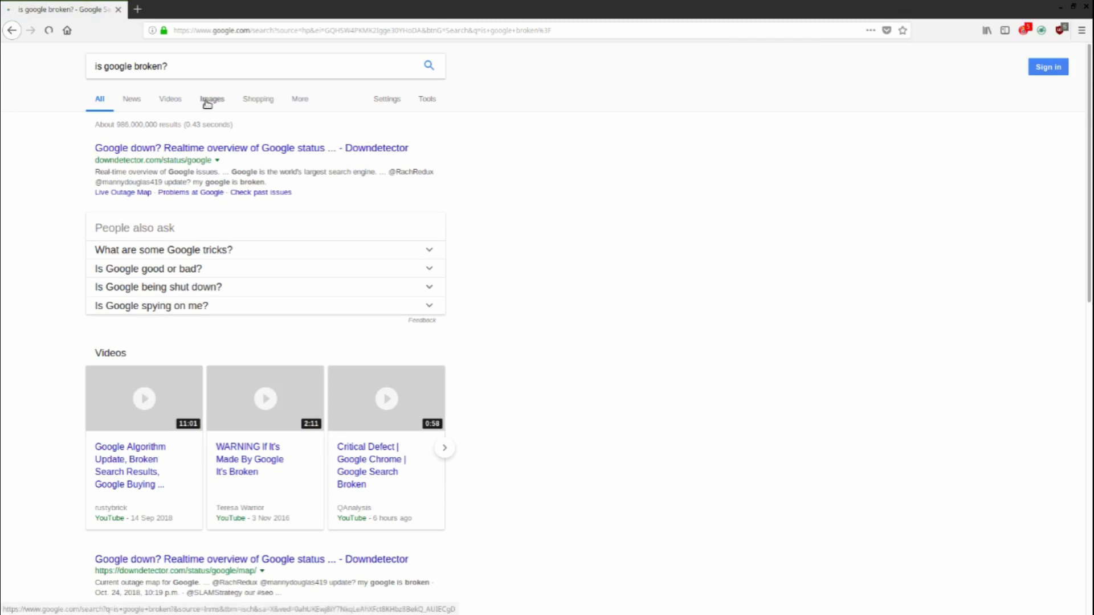
click(208, 101)
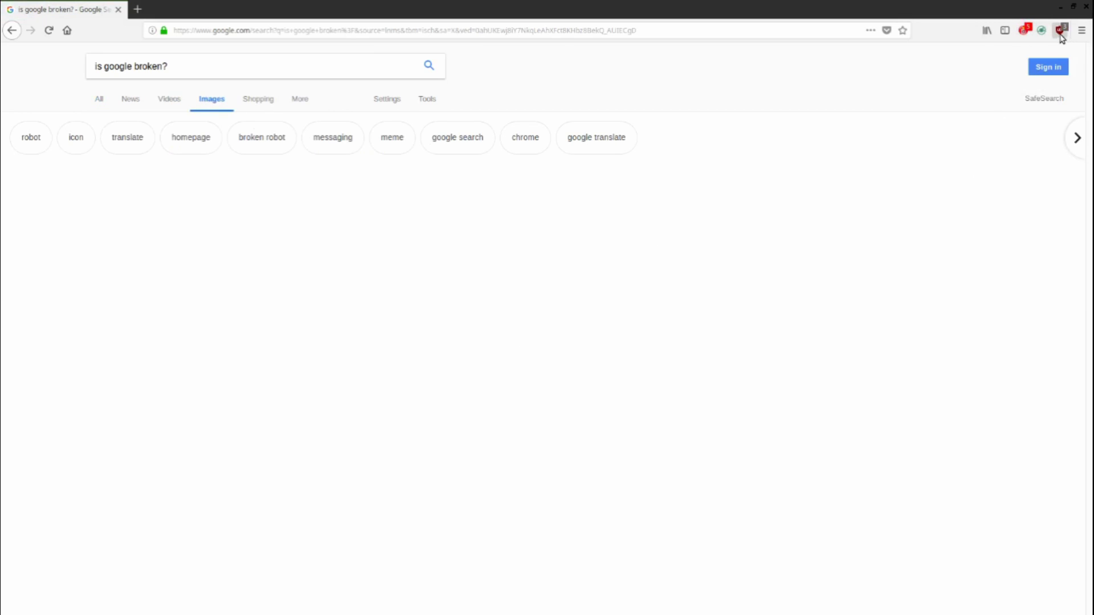
click(1060, 32)
key(alt+Home)
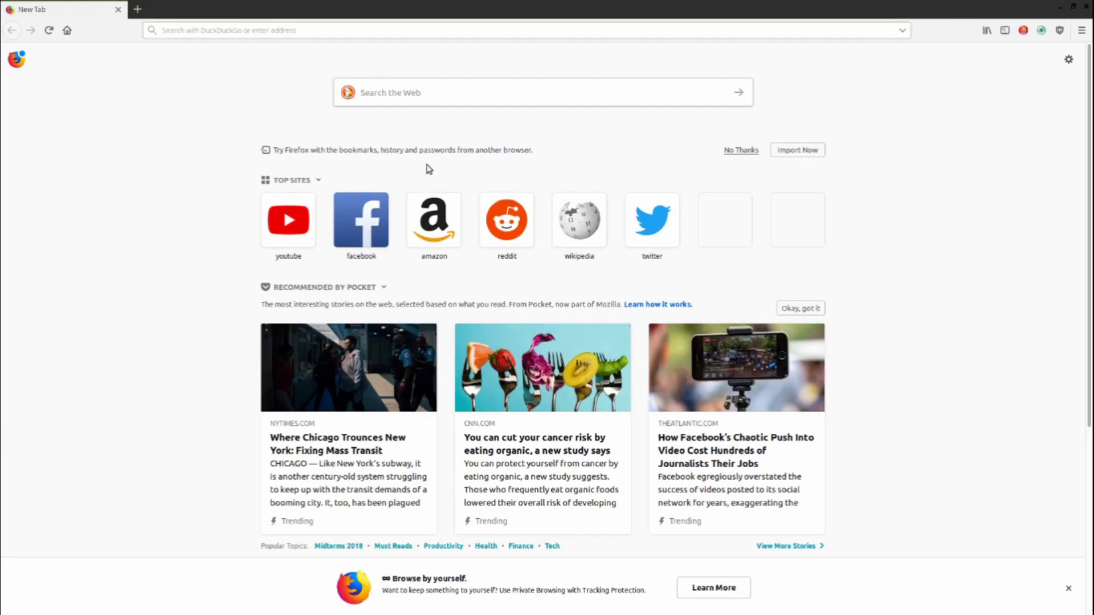
click(288, 219)
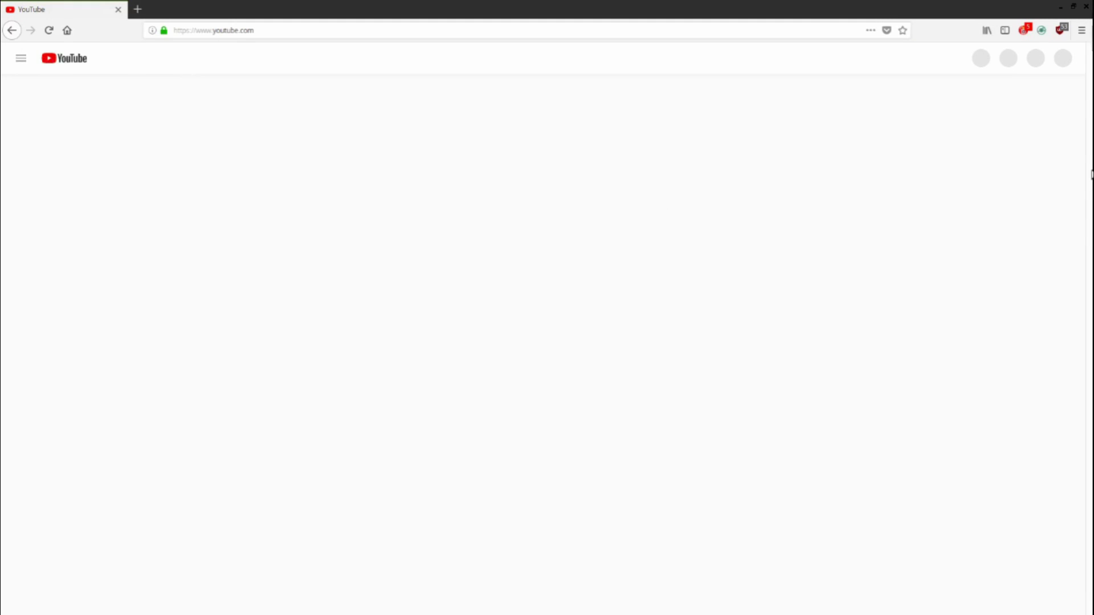
- Set youtube.com's local cell to noop in uBlock on YouTube so the home page loads
click(1062, 32)
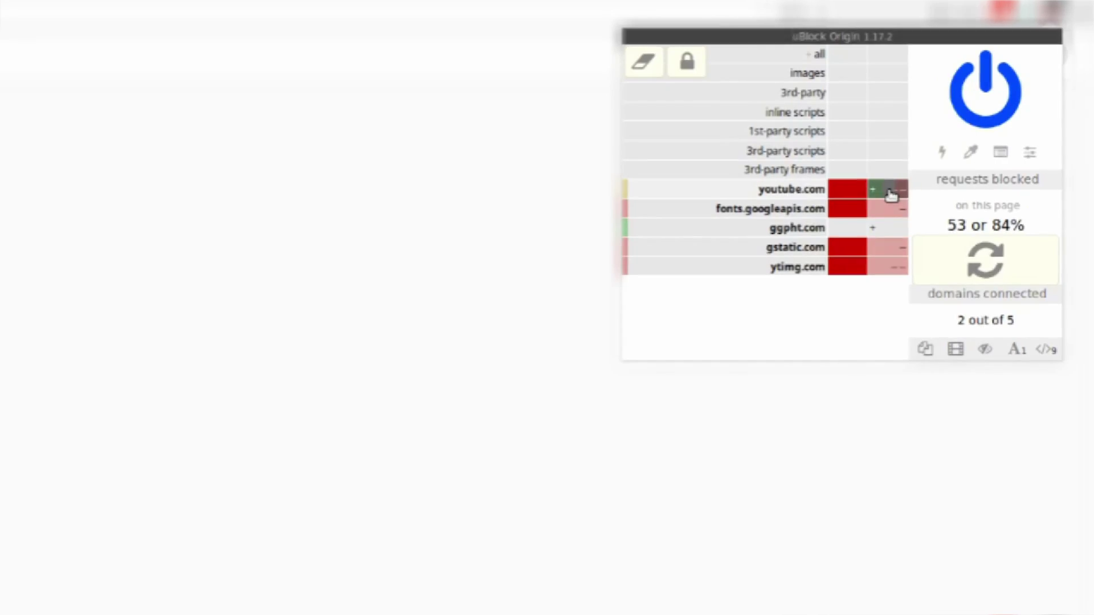
click(888, 197)
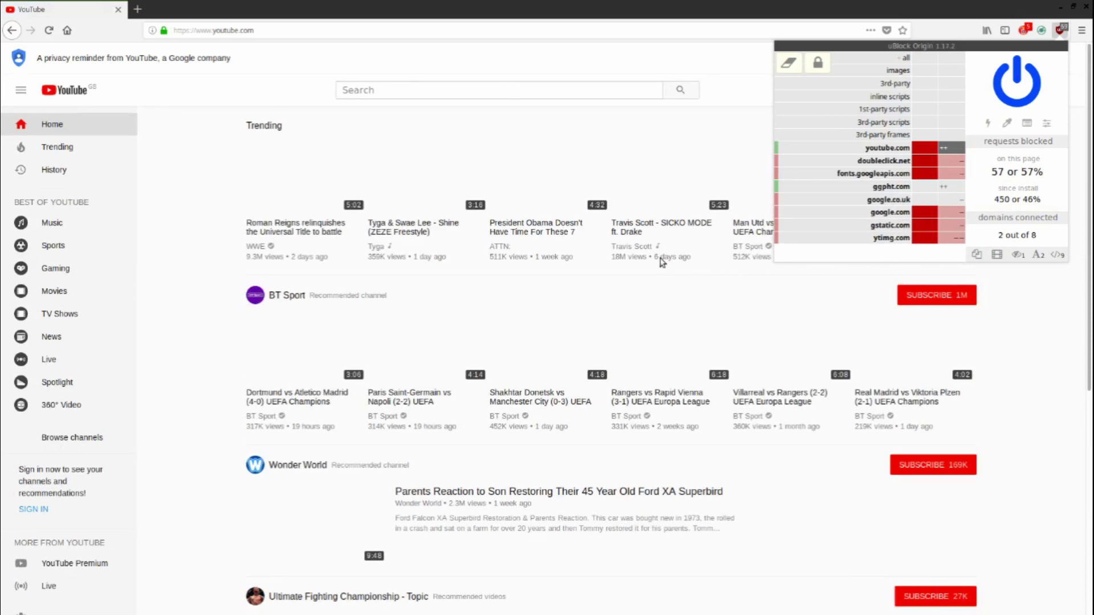
scroll(665, 251, down, 3)
- Reload the video page with googlevideo.com allowed, then scroll the wiki to the youtube.com rules
key(F11)
scroll(676, 132, up, 3)
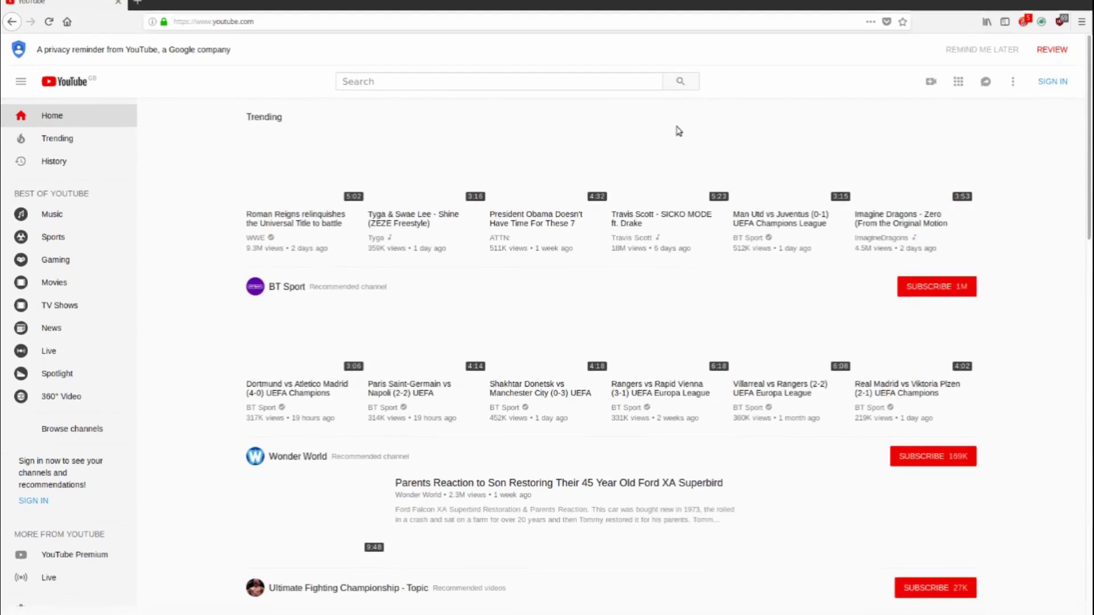
scroll(564, 430, down, 5)
scroll(529, 174, up, 5)
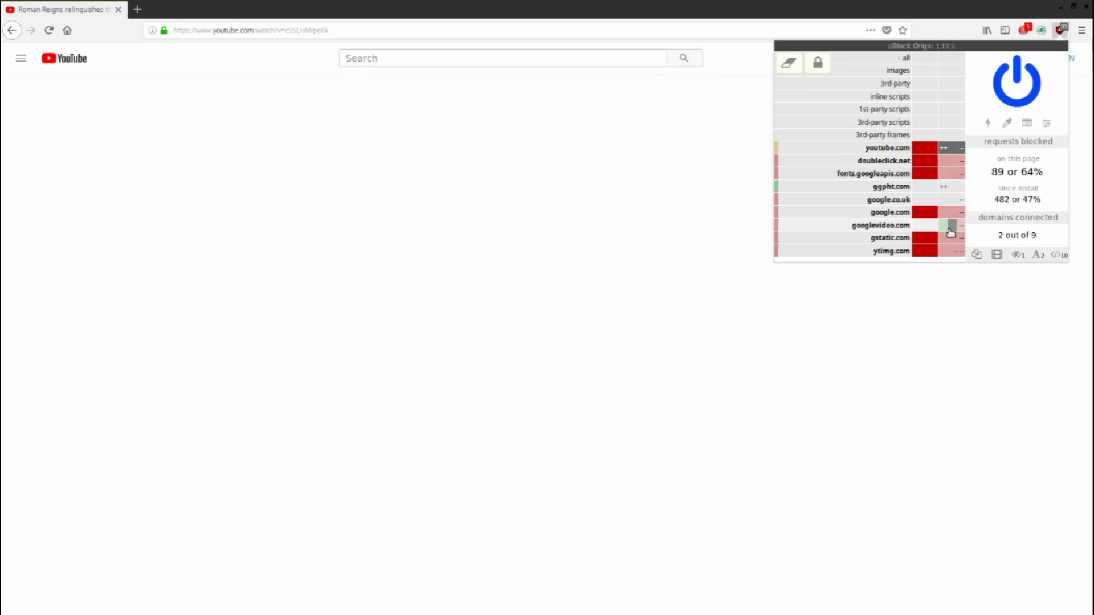
click(1005, 204)
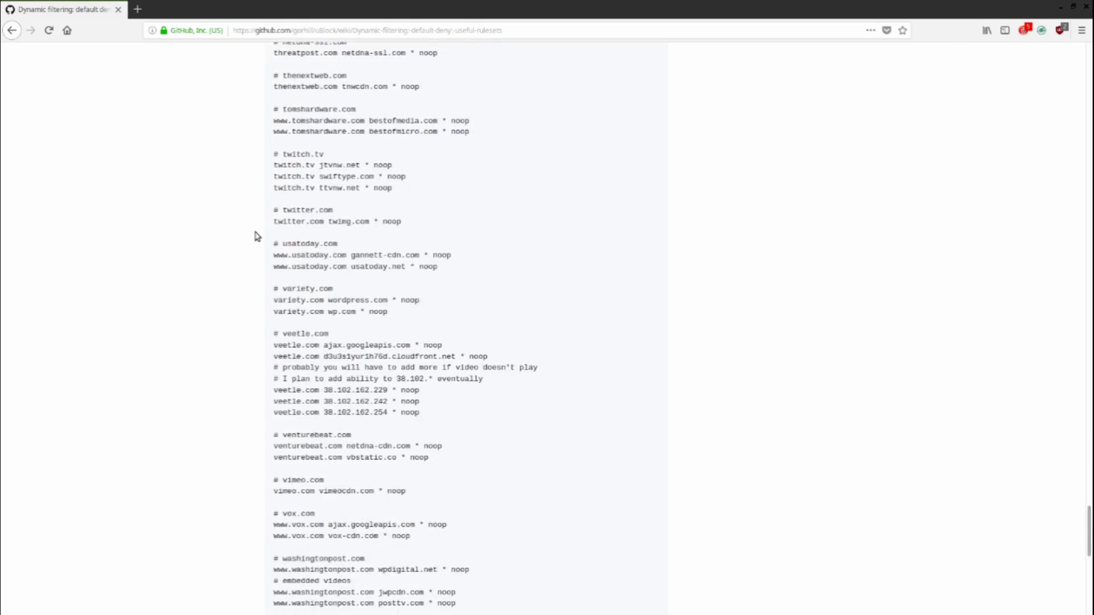
scroll(255, 236, down, 10)
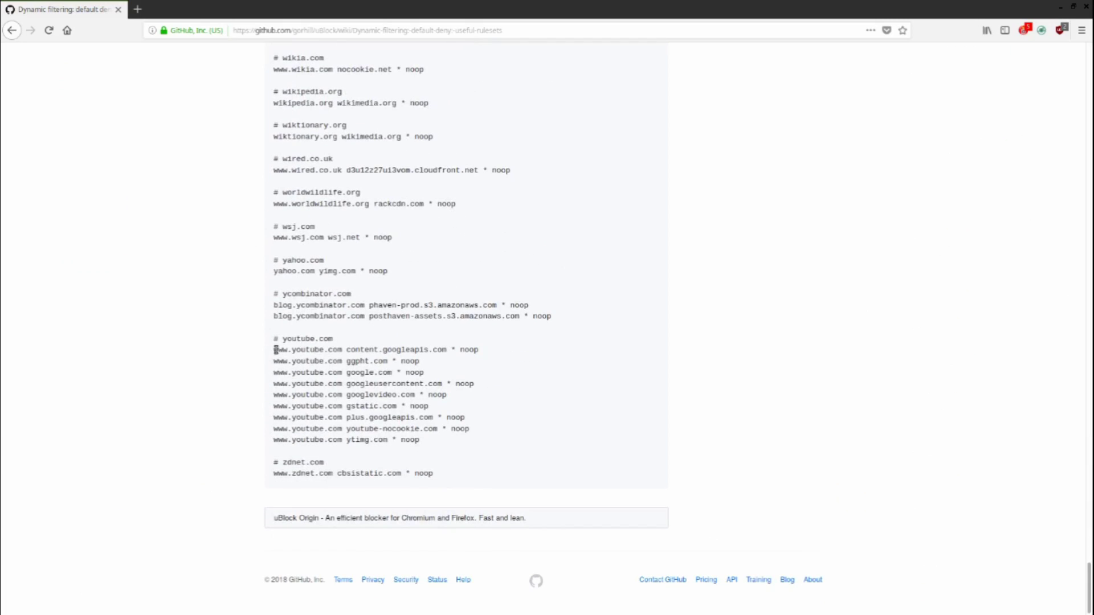
drag(275, 349, 407, 432)
key(ctrl+c)
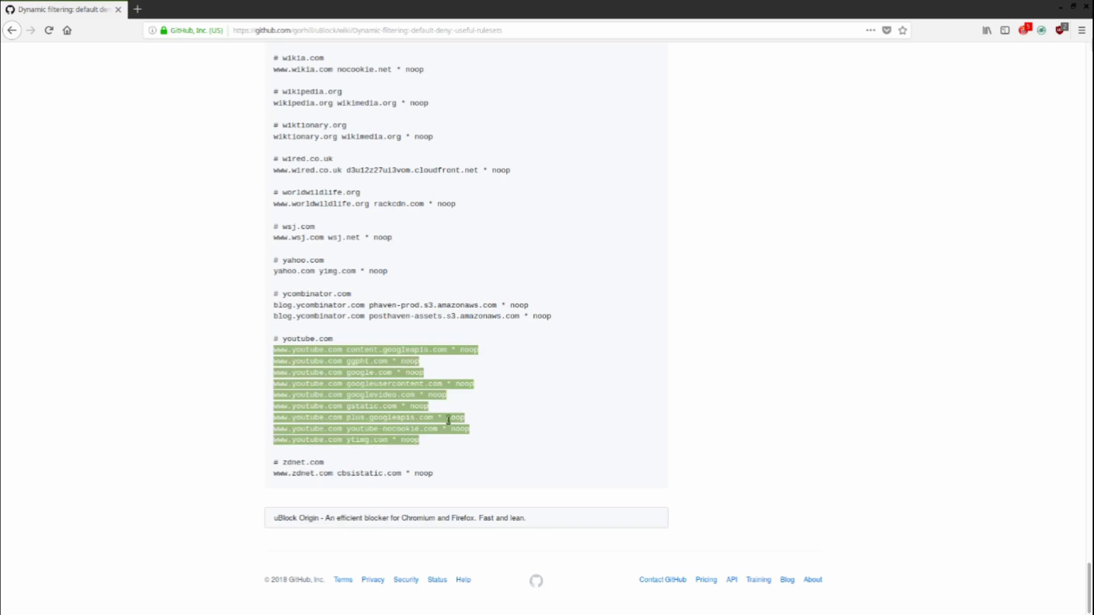
click(1060, 30)
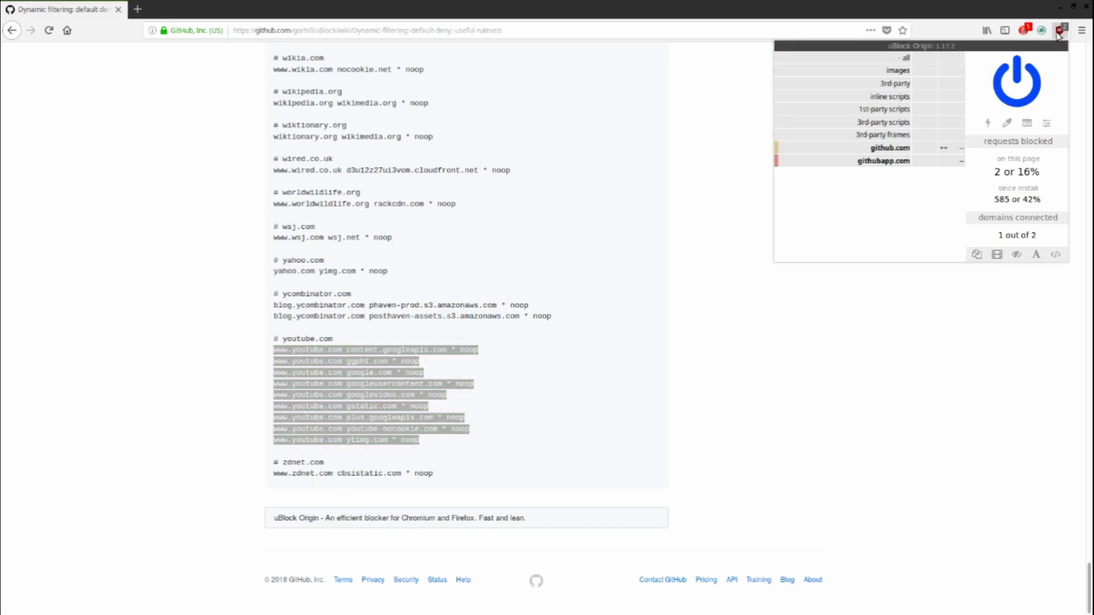
click(1049, 126)
click(181, 12)
click(716, 384)
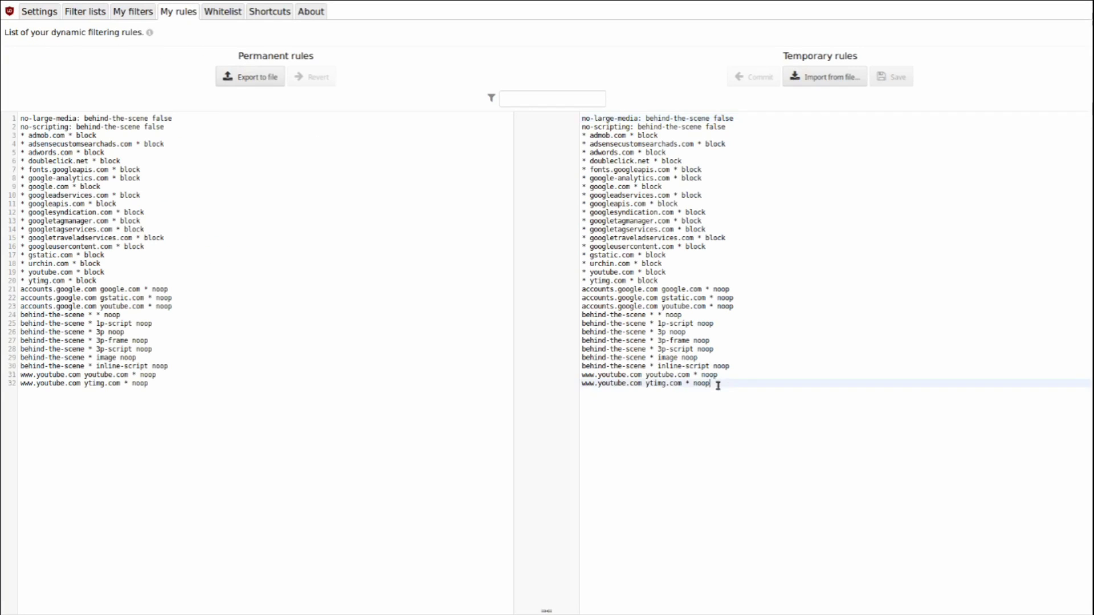
key(Return)
key(ctrl+v)
click(892, 77)
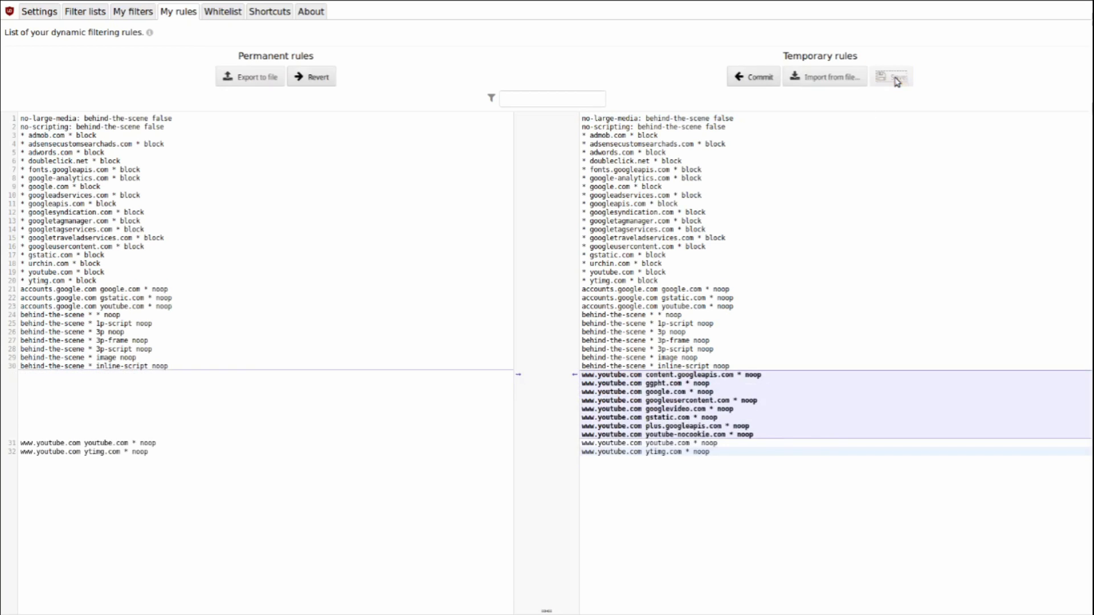
click(761, 79)
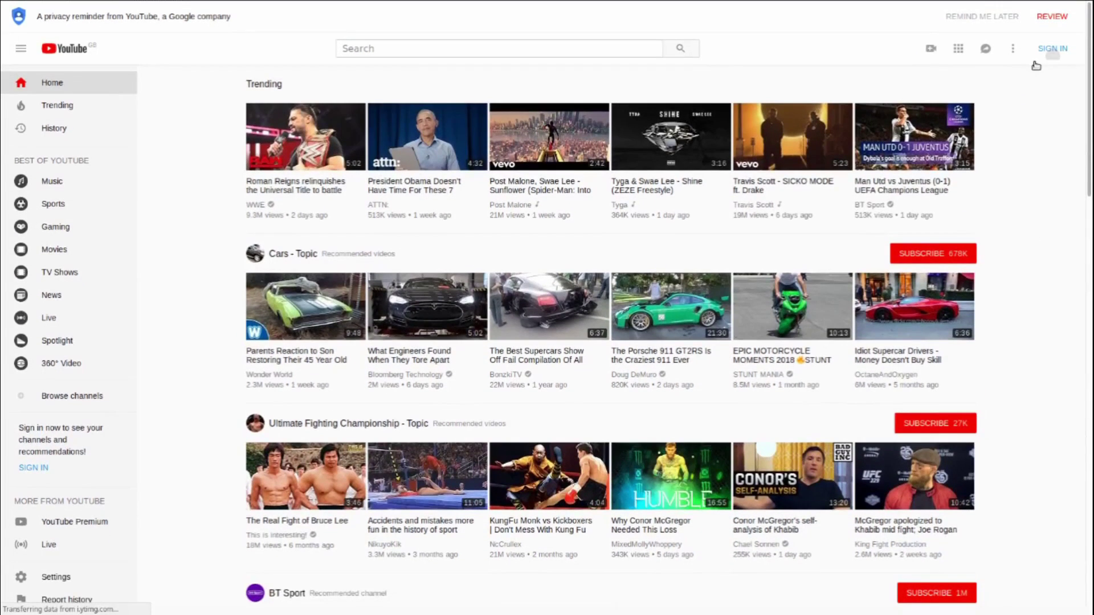
- Open YouTube's Google sign-in page, reload it from uBlock's panel, and focus the email or phone field
click(1052, 49)
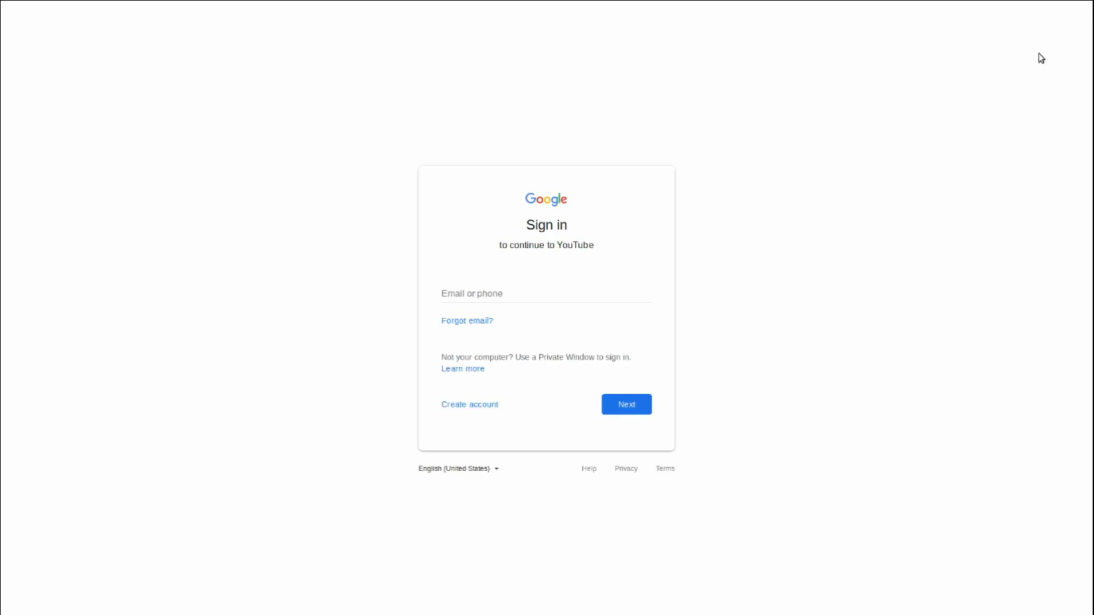
click(1060, 30)
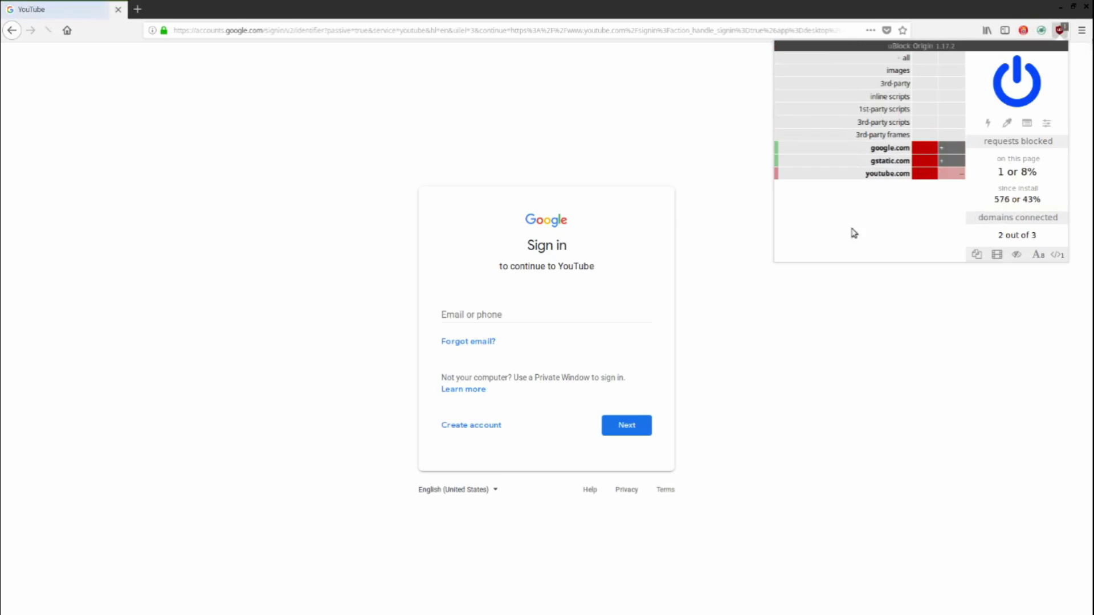
click(1017, 196)
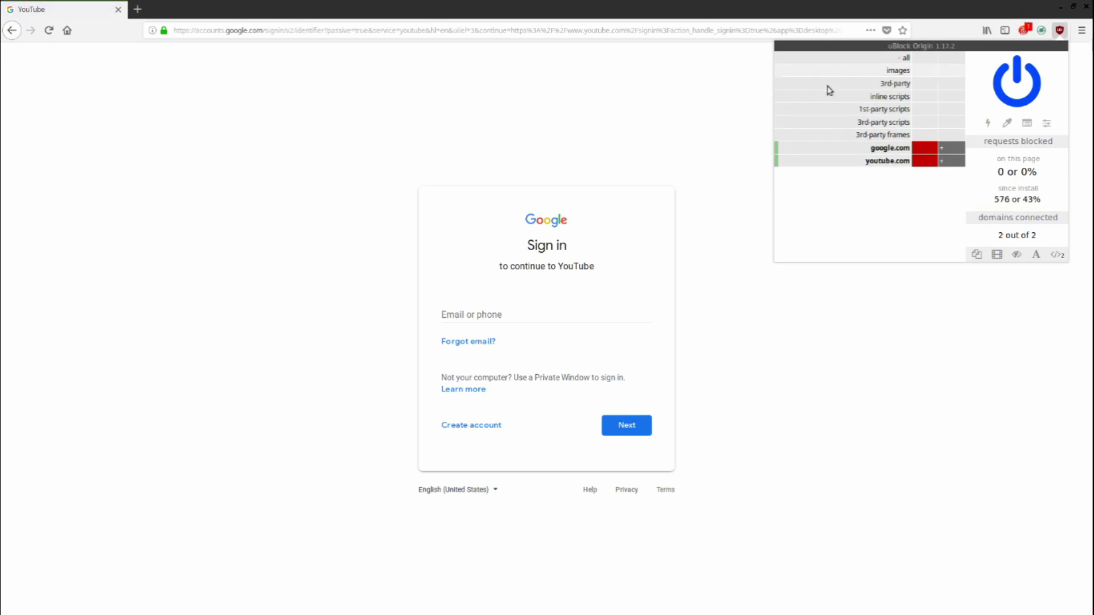
click(566, 316)
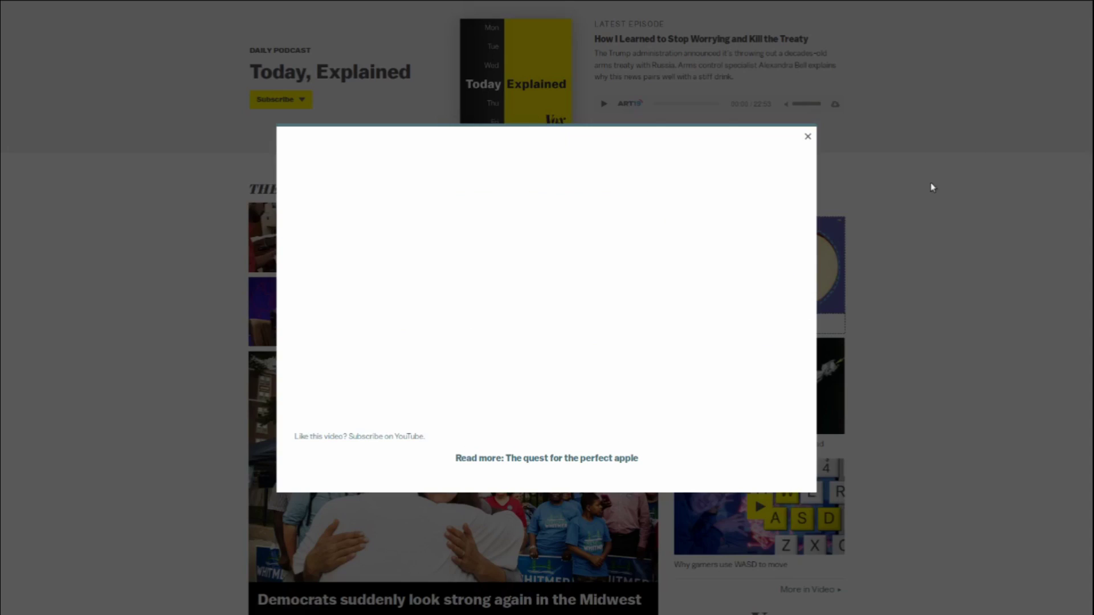
- Allow youtube.com on vox.com in uBlock and reload so the embedded apple video loads
click(1059, 29)
scroll(955, 259, down, 2)
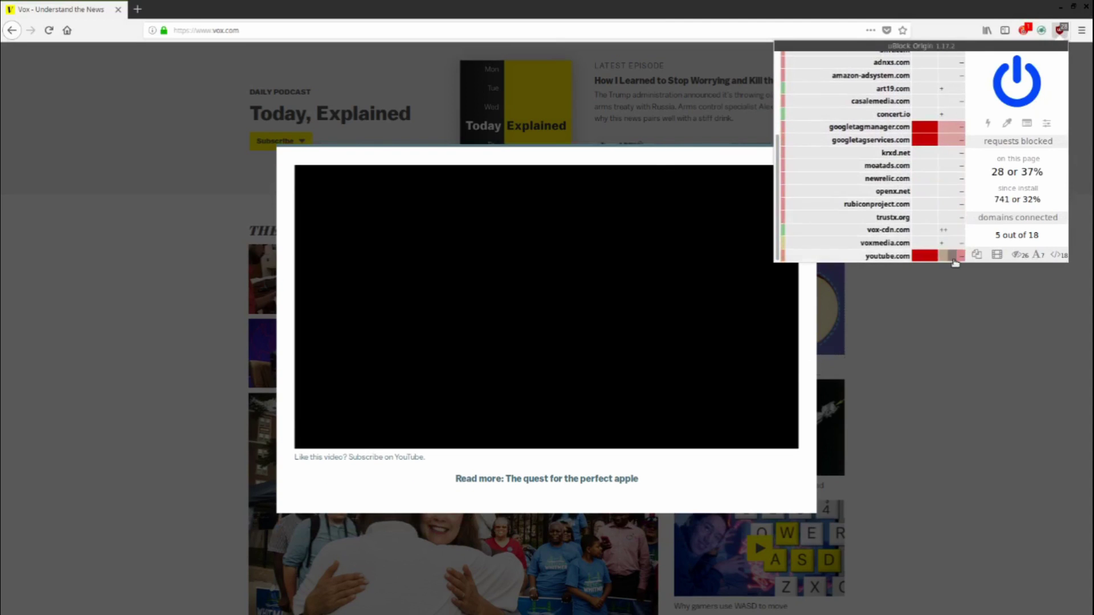
click(1016, 196)
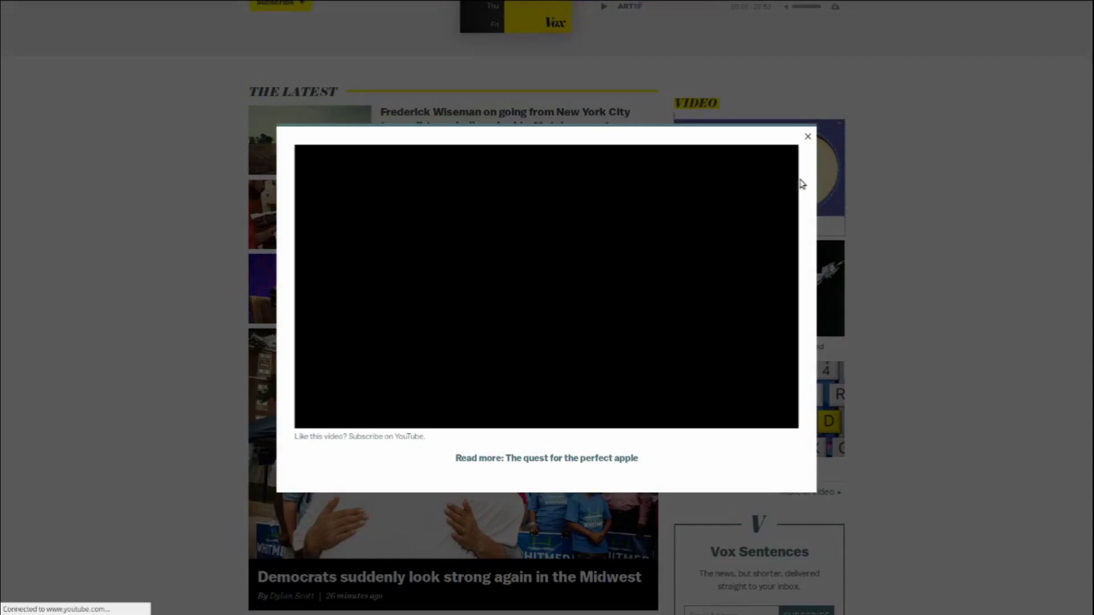
click(1060, 29)
click(939, 233)
click(1014, 196)
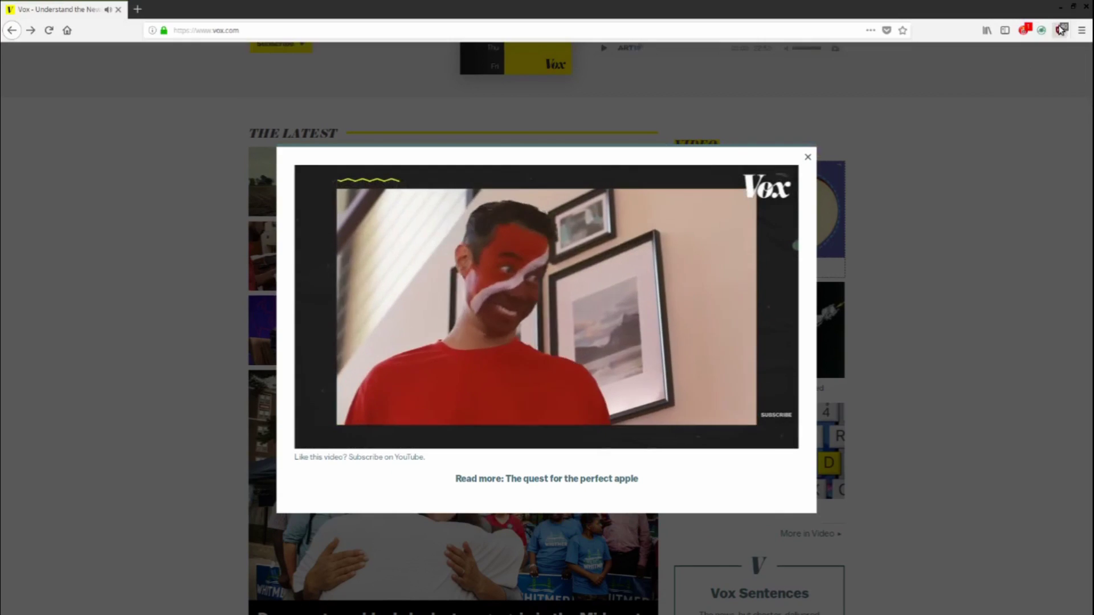
click(1060, 29)
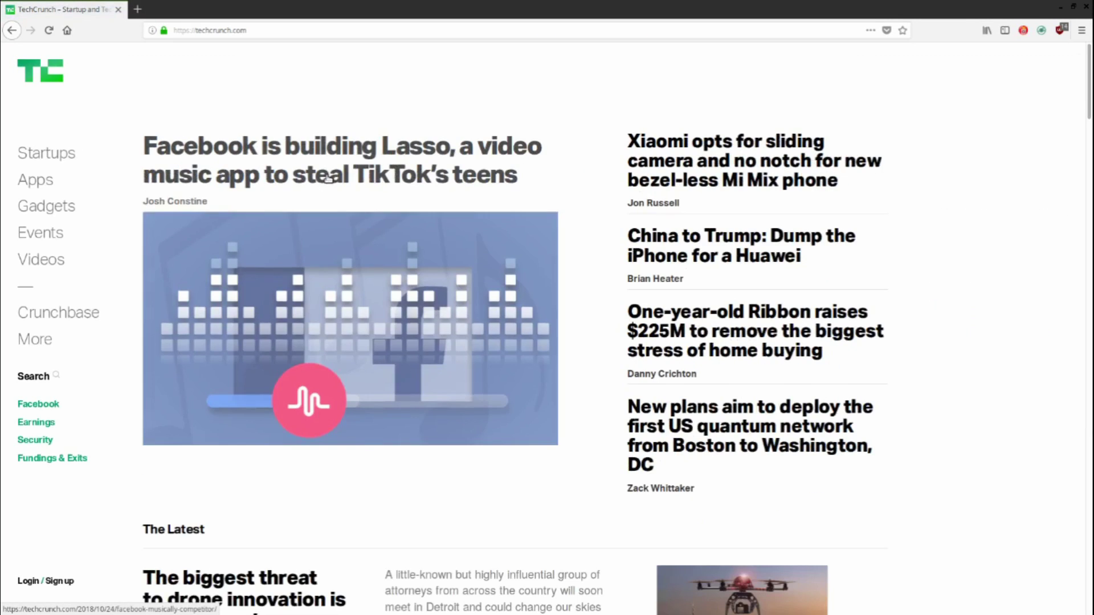
- On TechCrunch's Lasso article, block yahoo.com, yimg.com and vidible.tv in uBlock, then reload
scroll(364, 140, down, 1)
click(365, 140)
click(1060, 30)
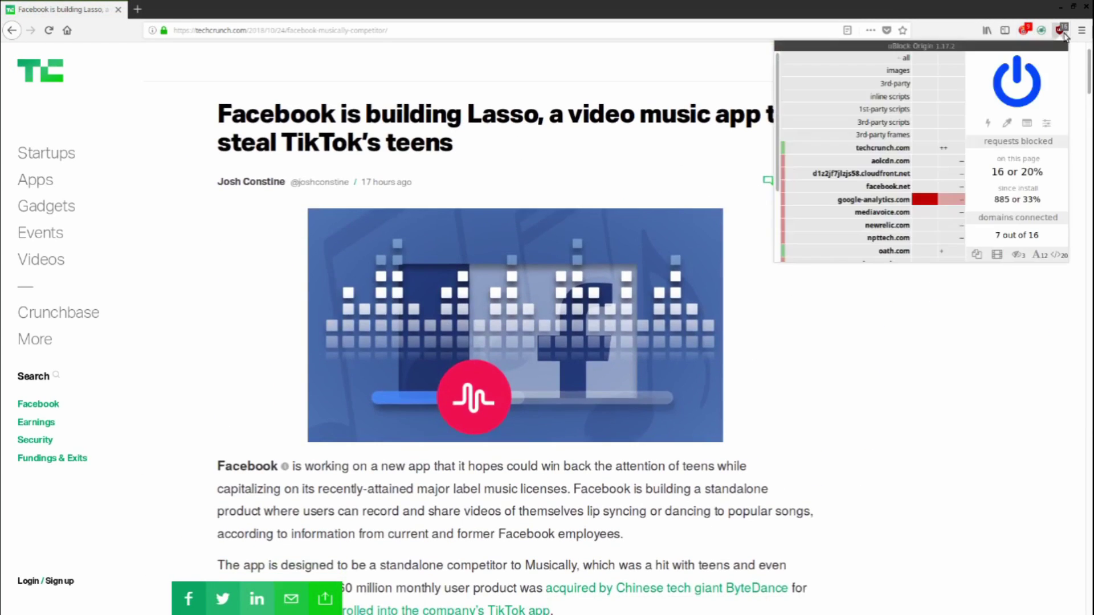
scroll(920, 211, down, 1)
click(931, 242)
click(932, 255)
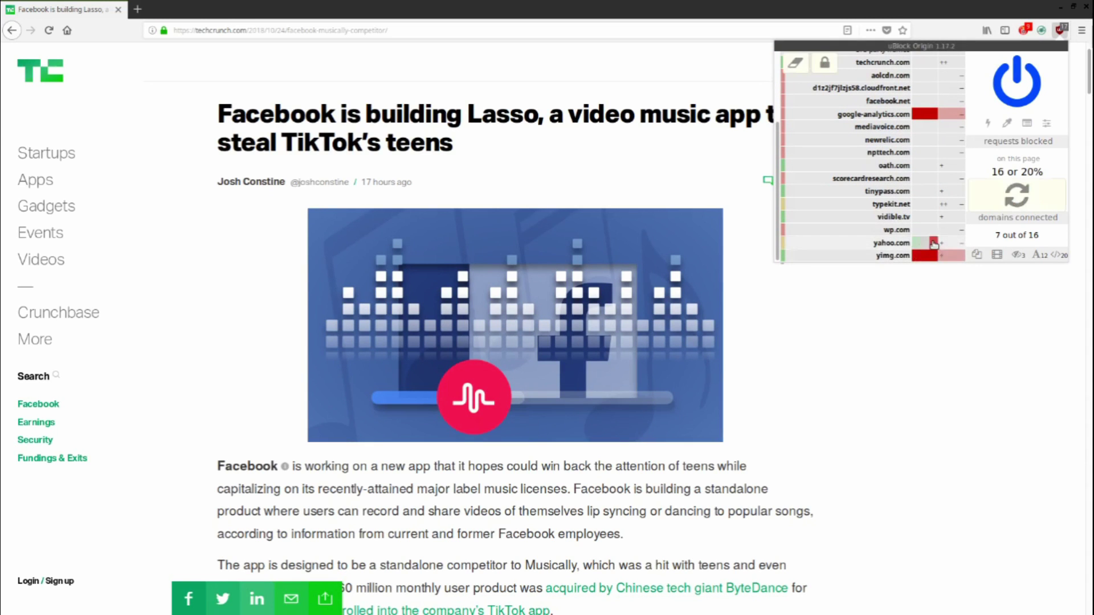
click(933, 216)
scroll(934, 192, up, 1)
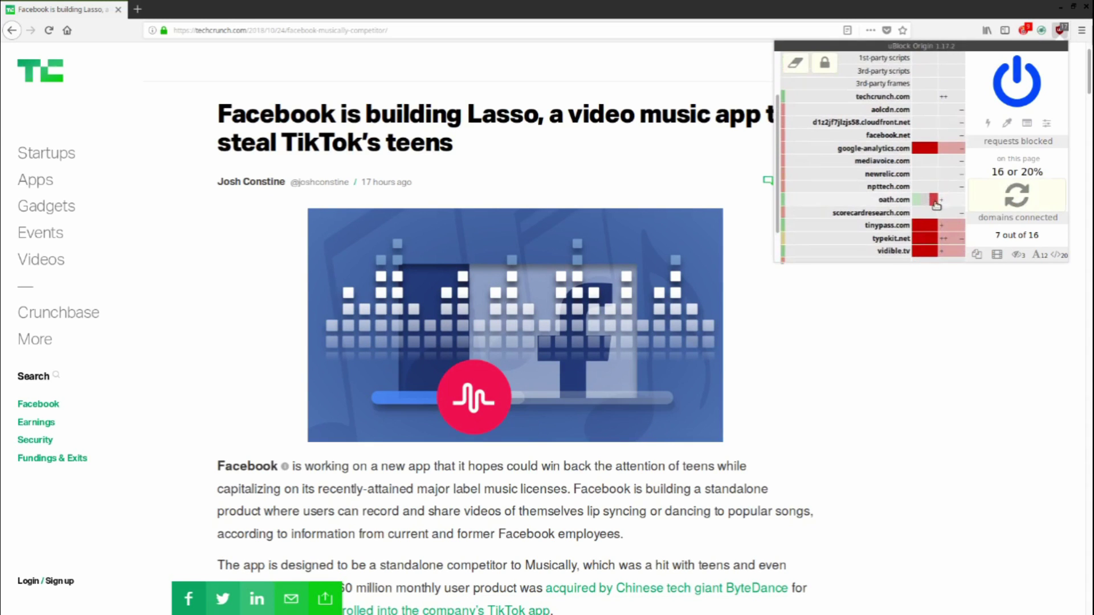
click(1017, 195)
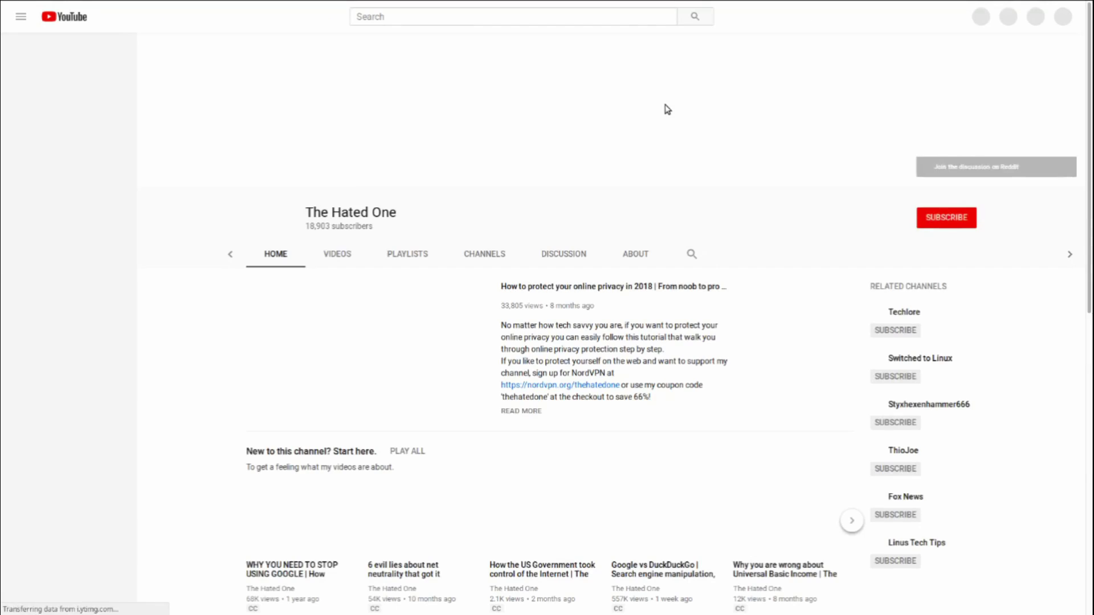
scroll(565, 162, down, 2)
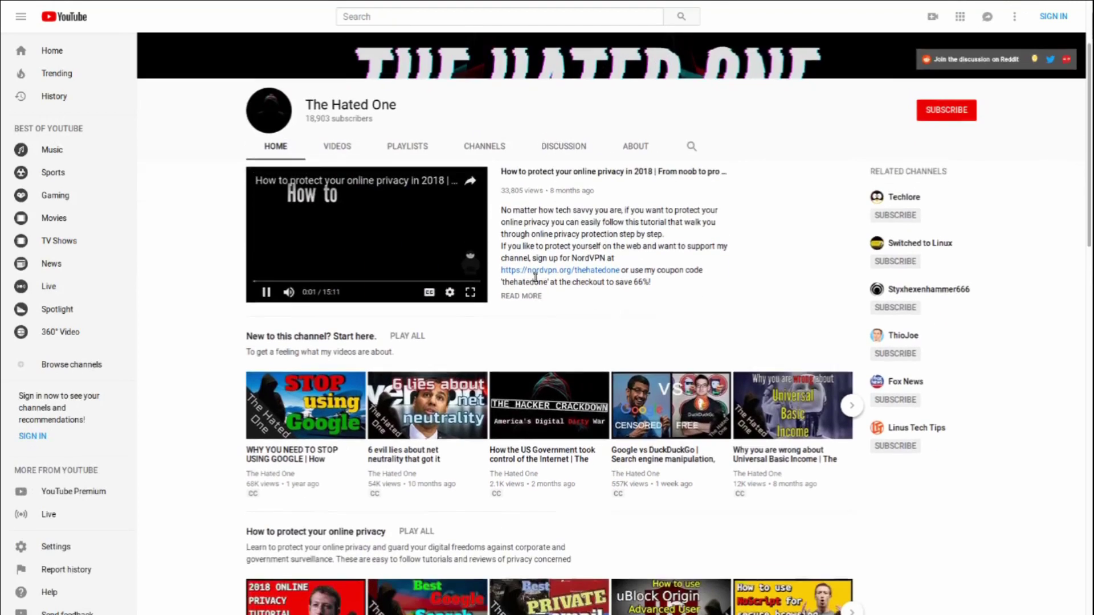
- Watch the Universal Basic Income video, close its window, browse the Reddit feed, and enter 'google censorship'
click(792, 393)
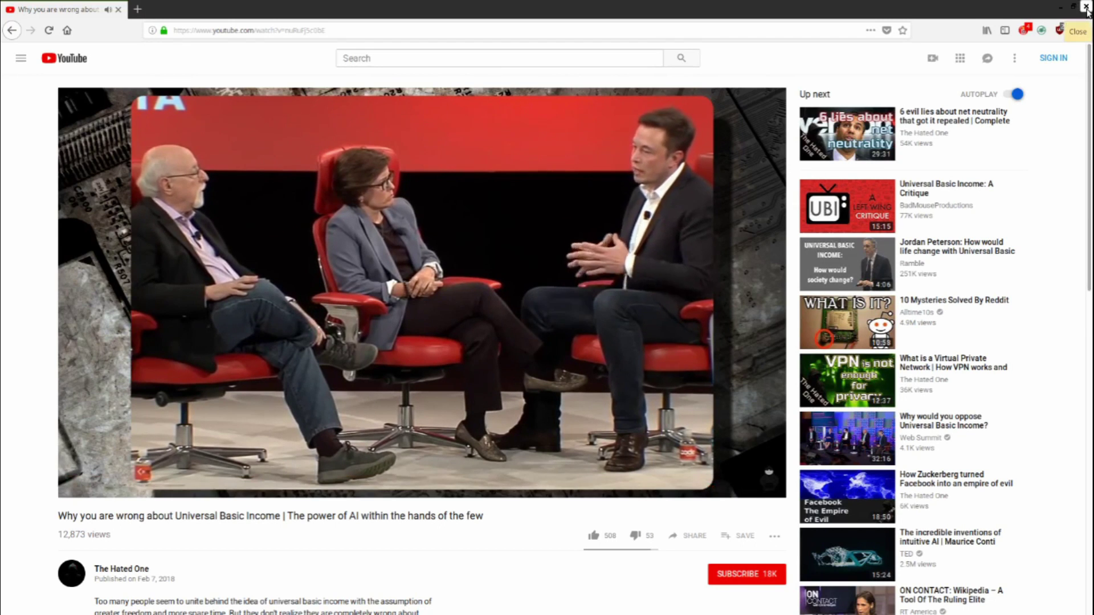
click(1086, 7)
scroll(317, 183, down, 7)
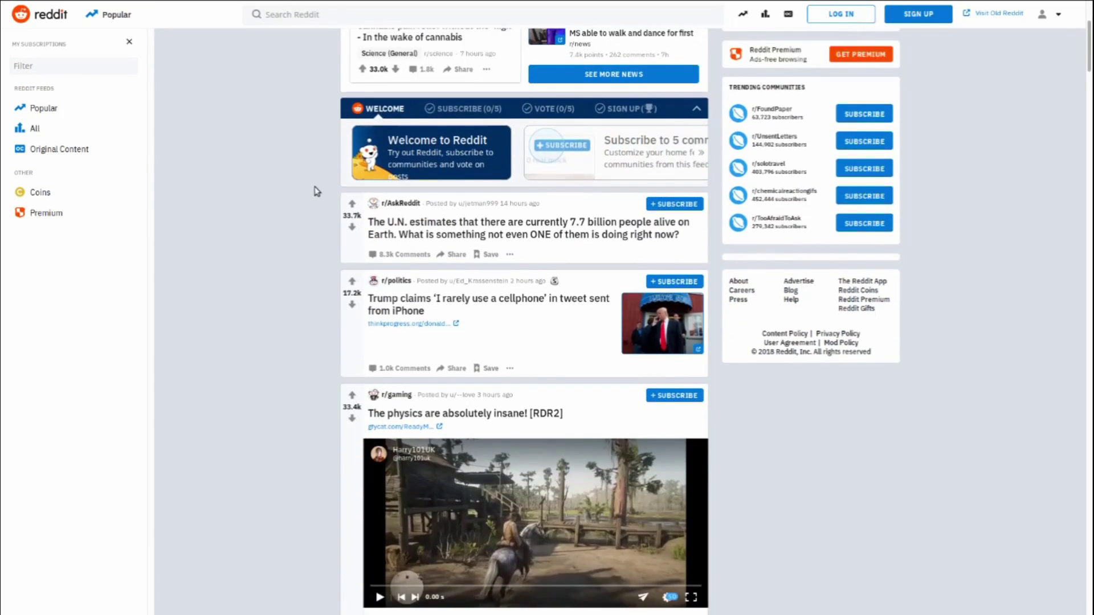
scroll(312, 199, down, 1)
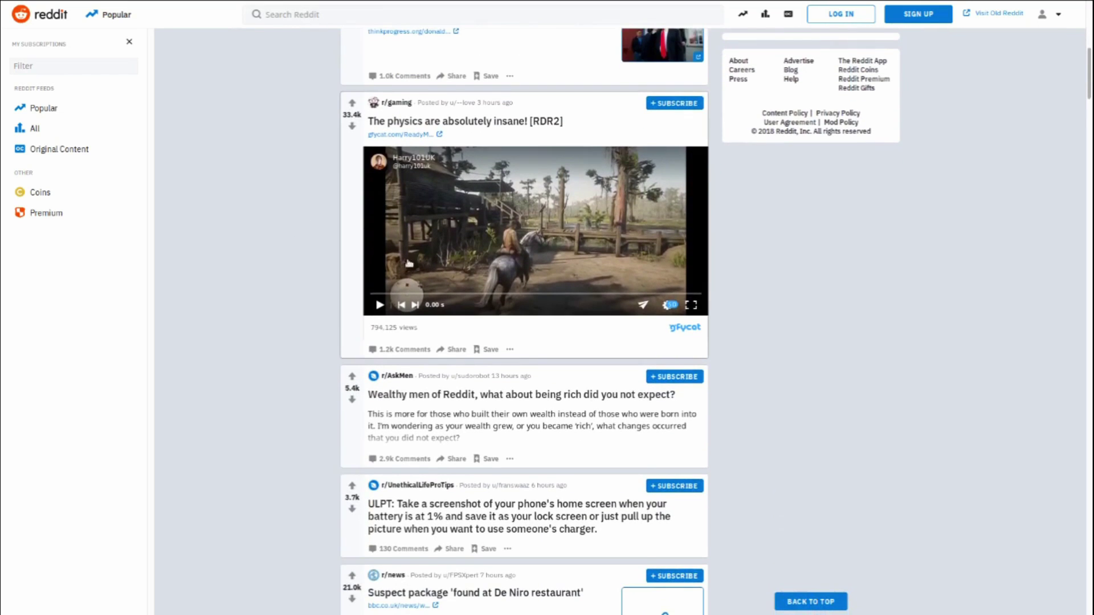
scroll(784, 213, up, 1)
scroll(542, 349, down, 3)
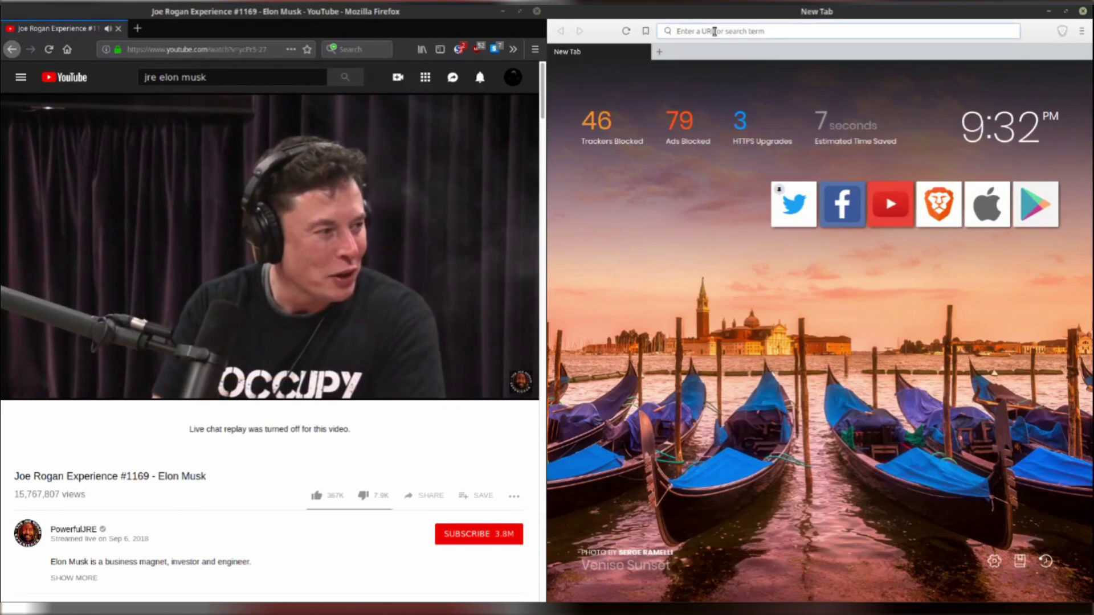
text(google)
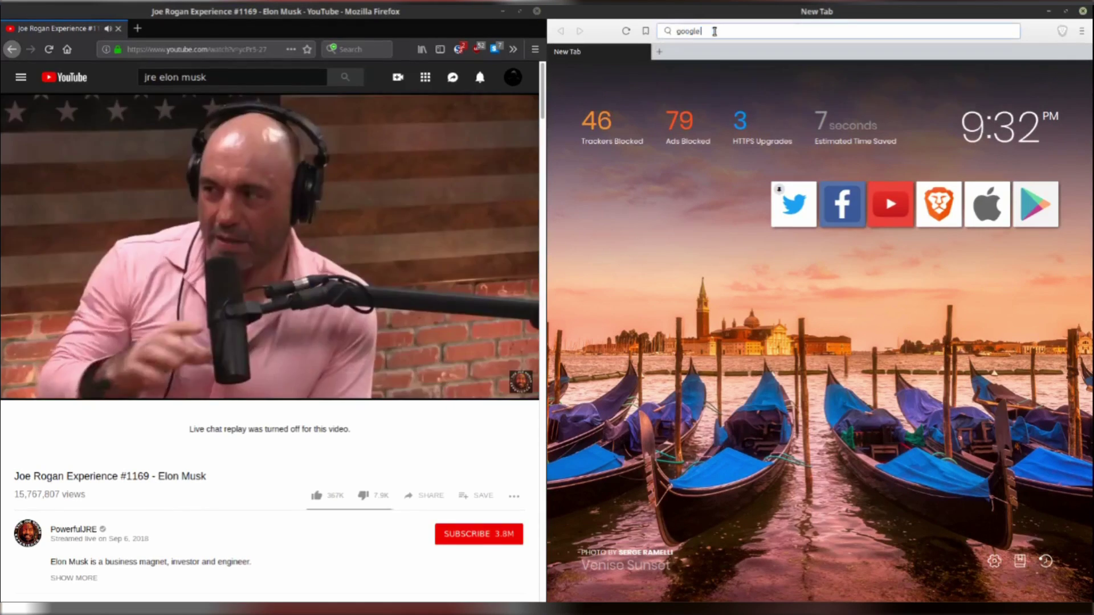
text( censorship)
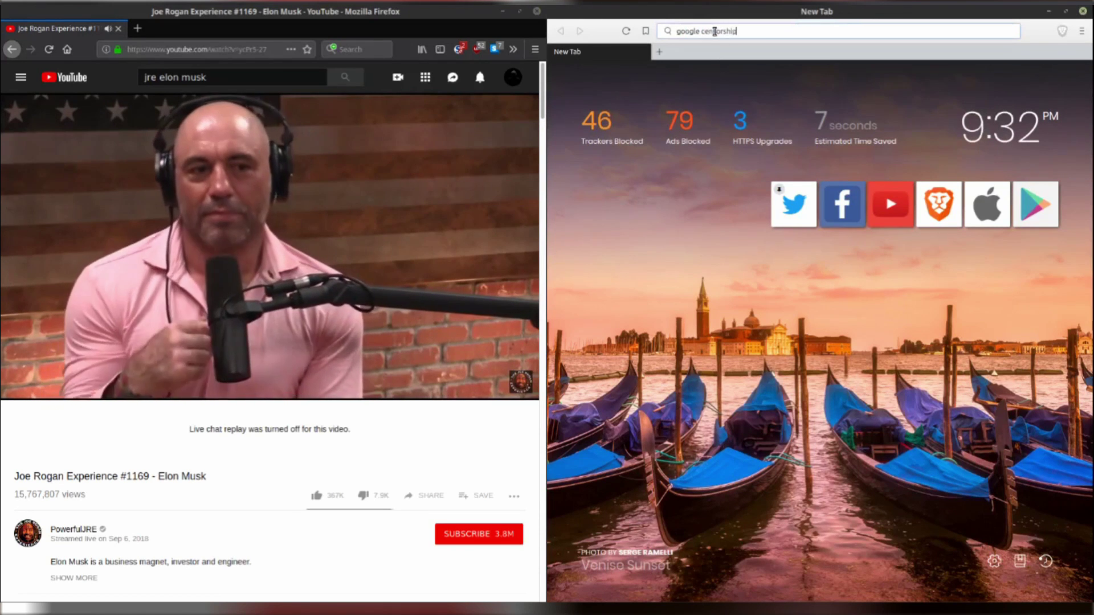
- Search for 'google censorship' in Brave and open the first result
key(Return)
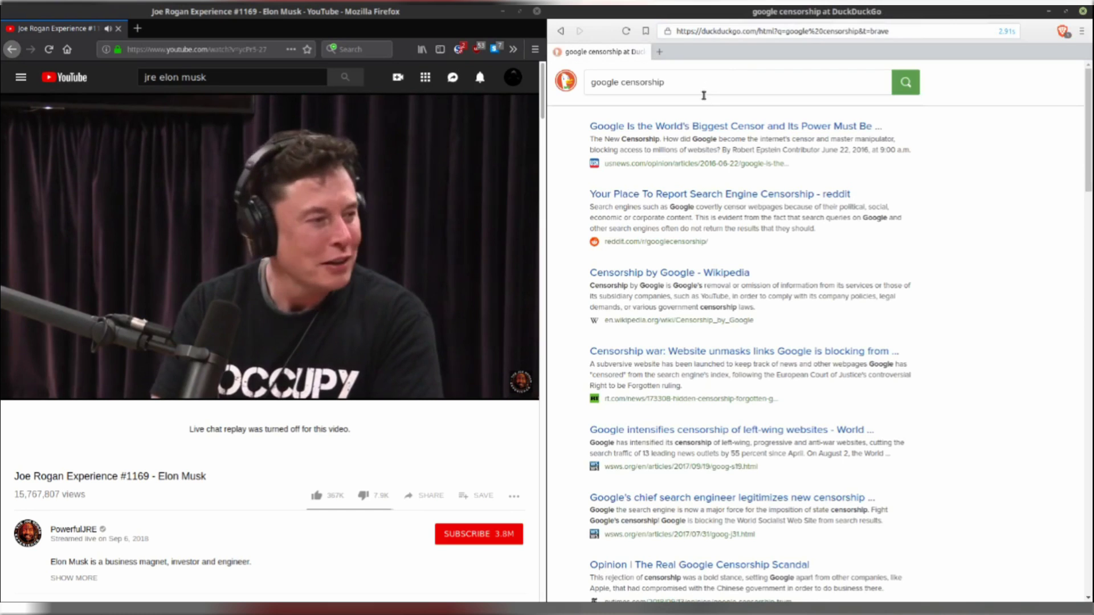
scroll(678, 137, down, 1)
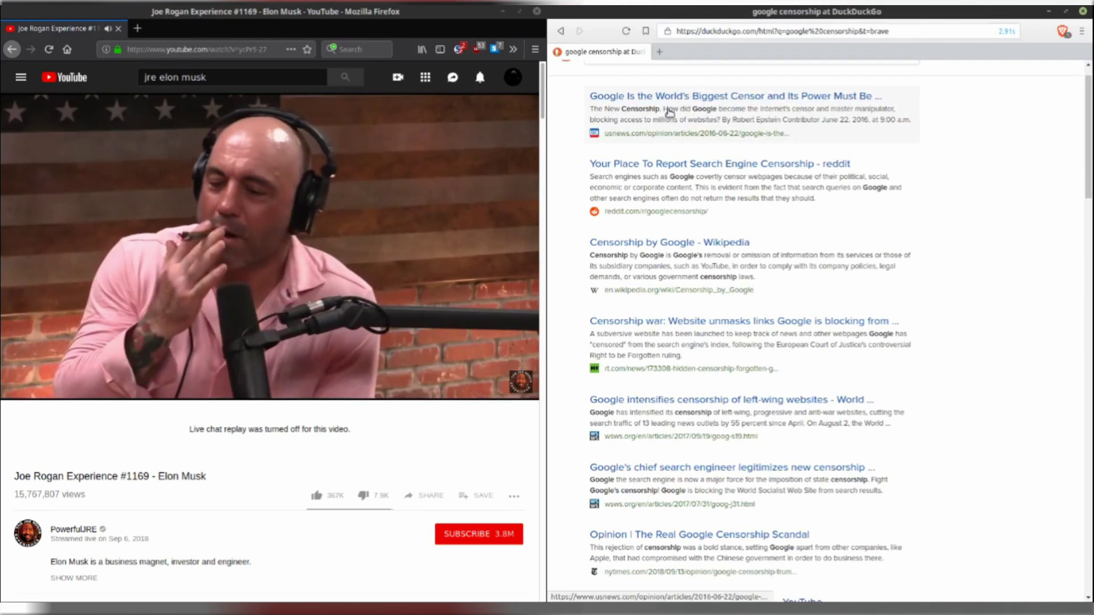
click(676, 97)
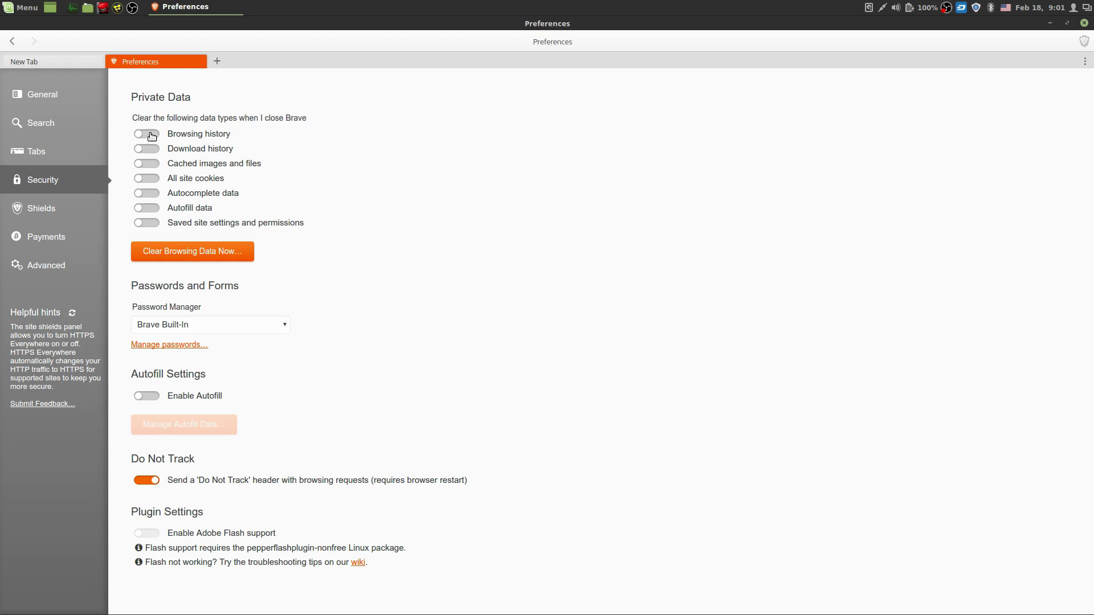
- Set autofill and site settings to clear on close, then clear browsing data now
click(147, 207)
click(147, 223)
click(183, 251)
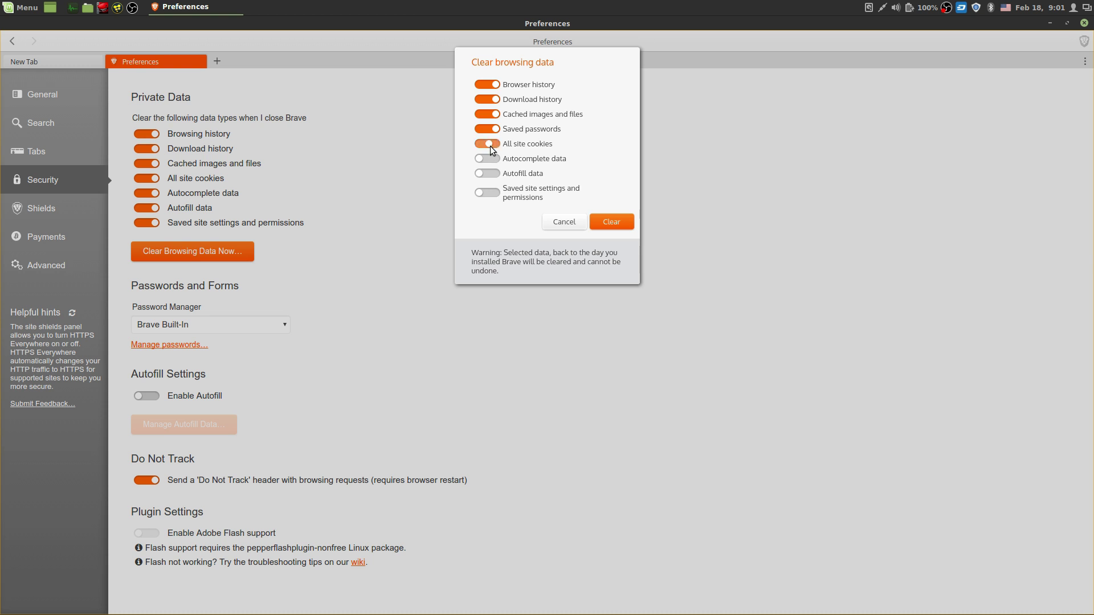
click(600, 226)
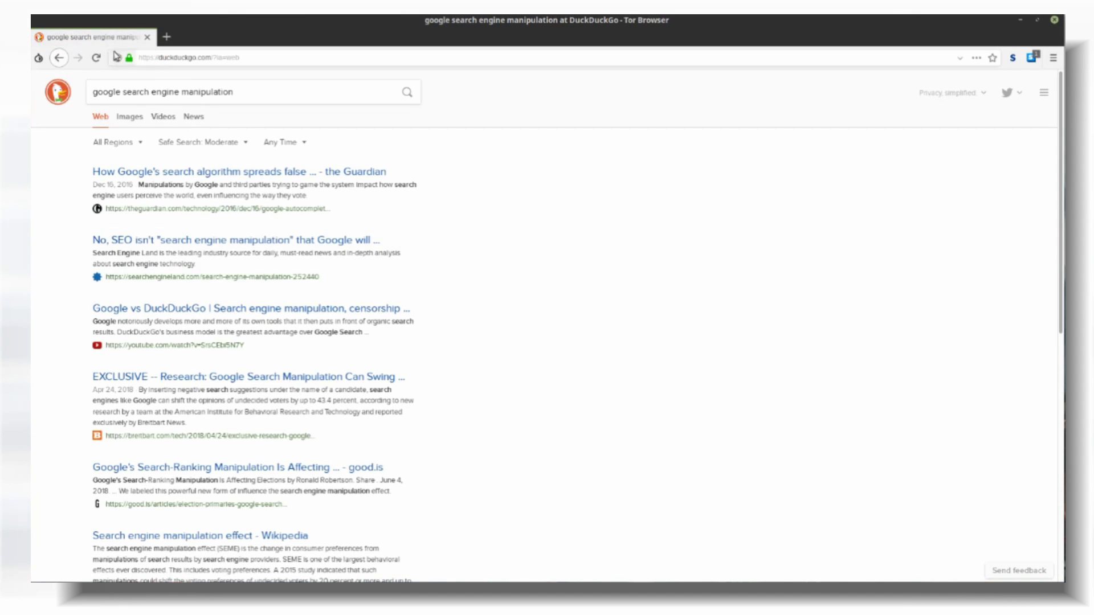
- Read the Guardian article on Google's search algorithm, then start signing in to a Google account
scroll(237, 154, down, 1)
click(254, 165)
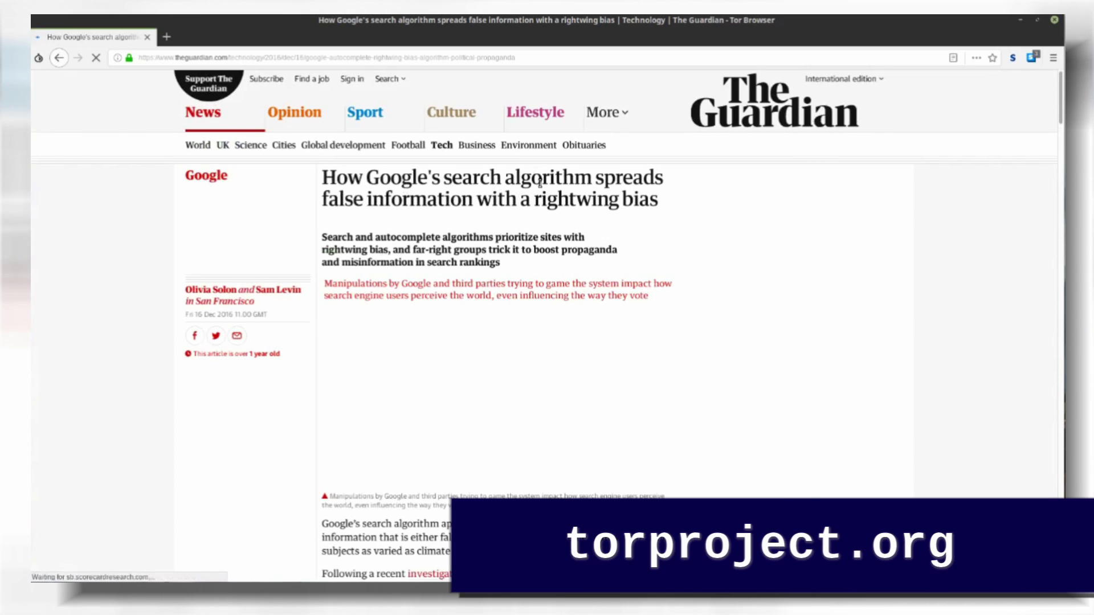
scroll(536, 205, down, 8)
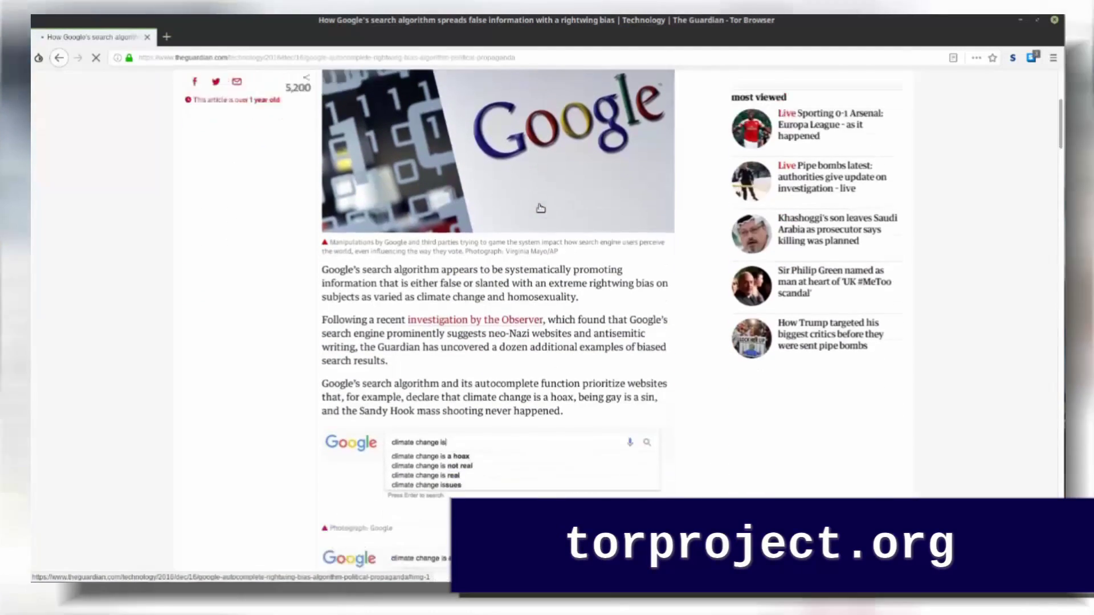
scroll(523, 220, down, 2)
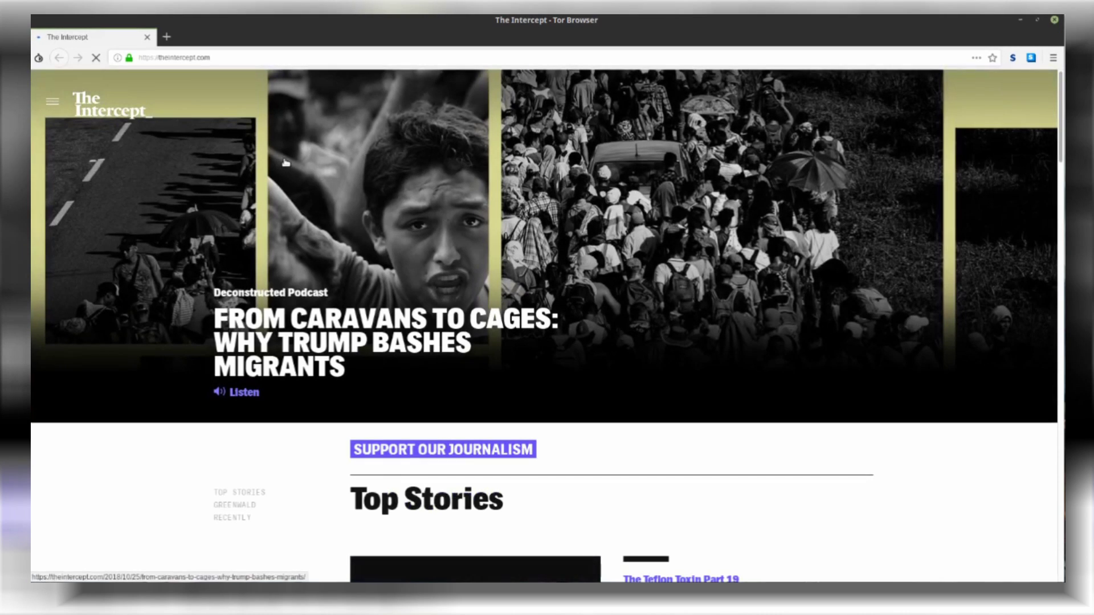
scroll(286, 163, down, 4)
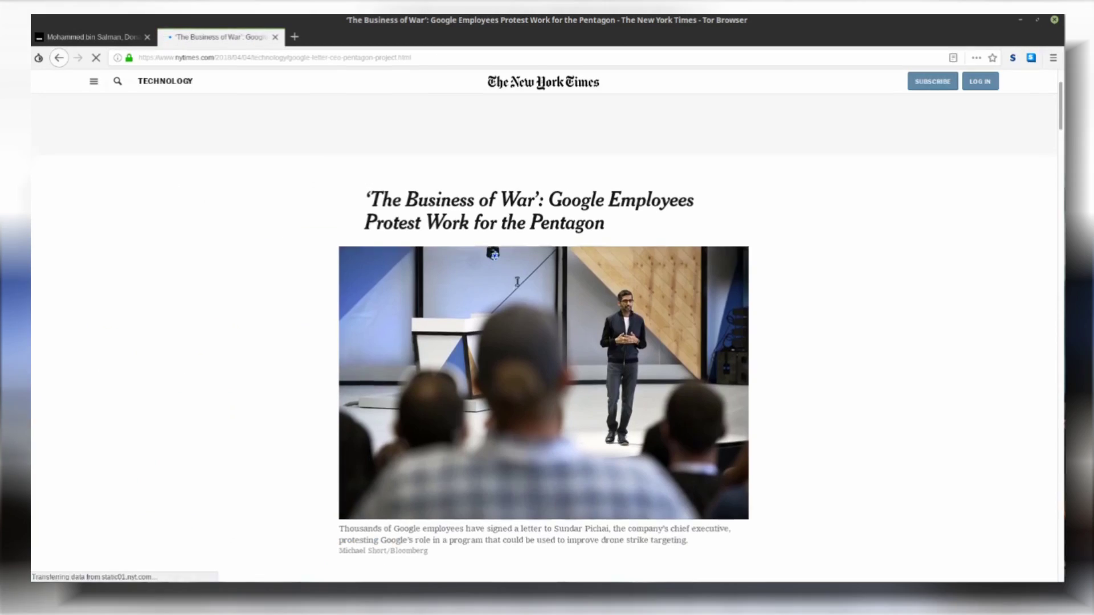
scroll(517, 281, down, 7)
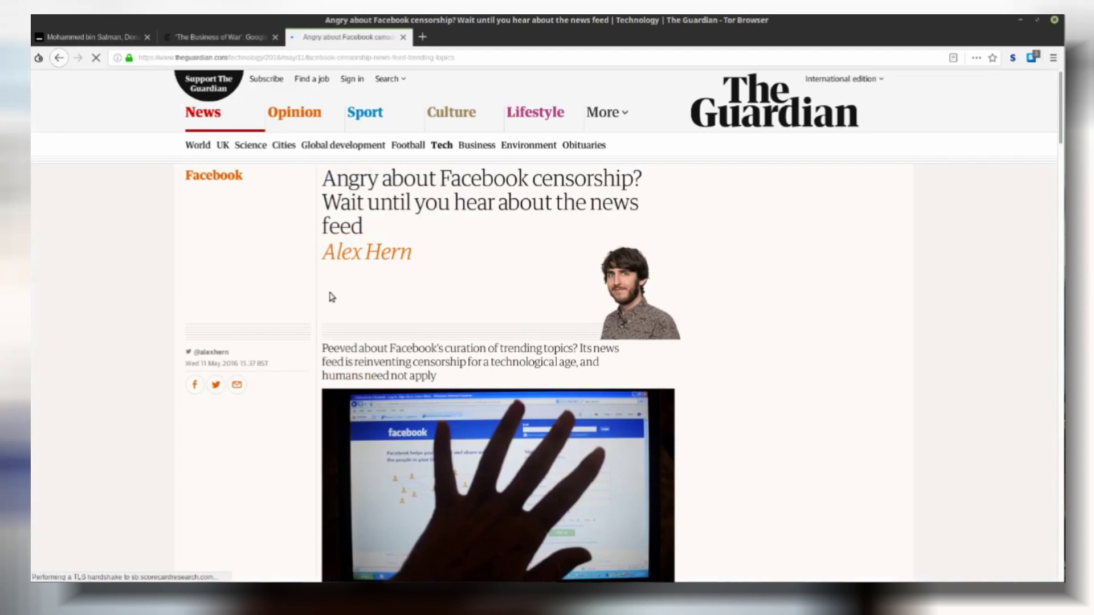
scroll(330, 295, down, 2)
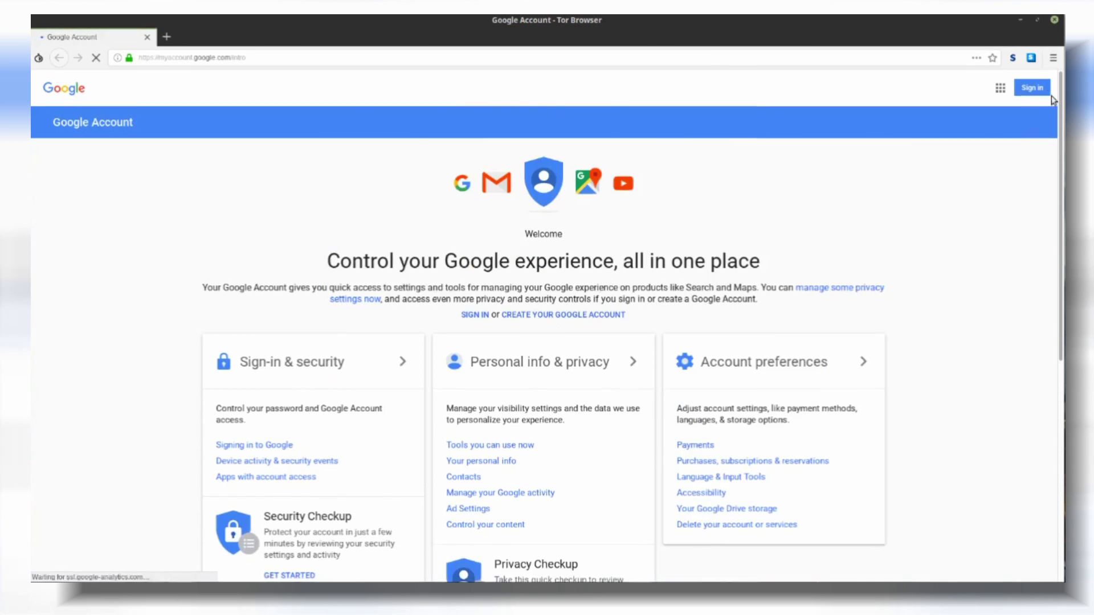
click(1040, 89)
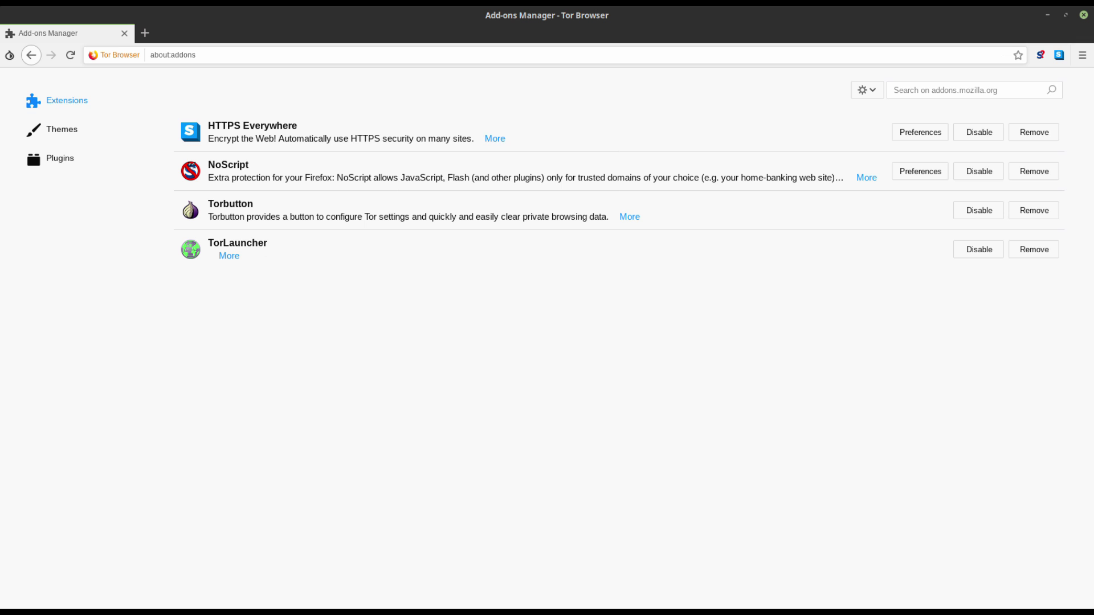
- Check the installed plugins, then move Tor Browser's security slider from Standard to Safer
click(59, 158)
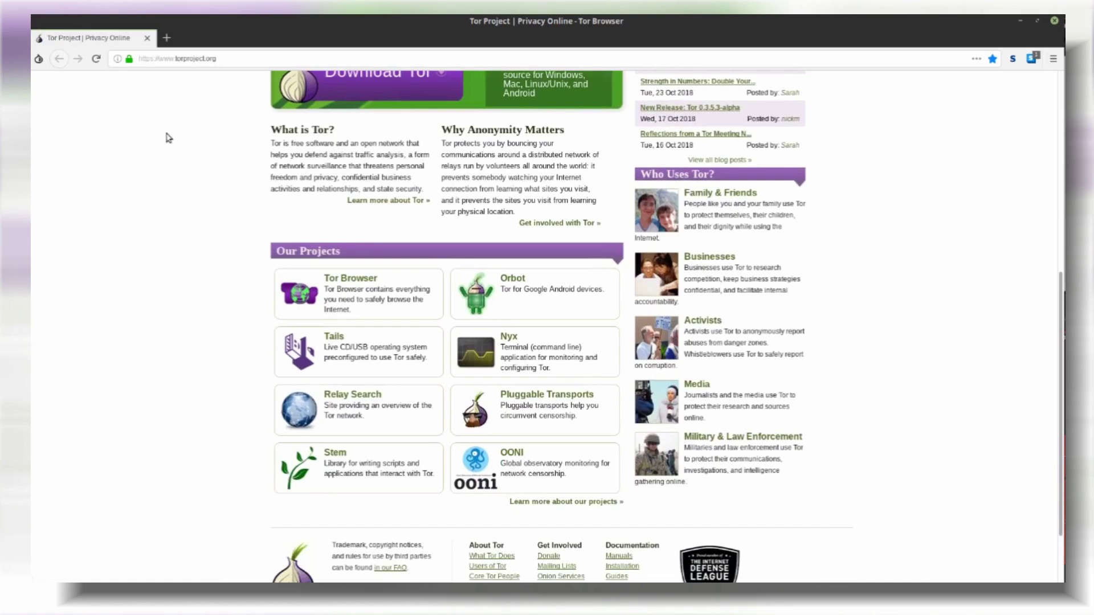
click(38, 59)
click(57, 92)
drag(424, 377, 451, 260)
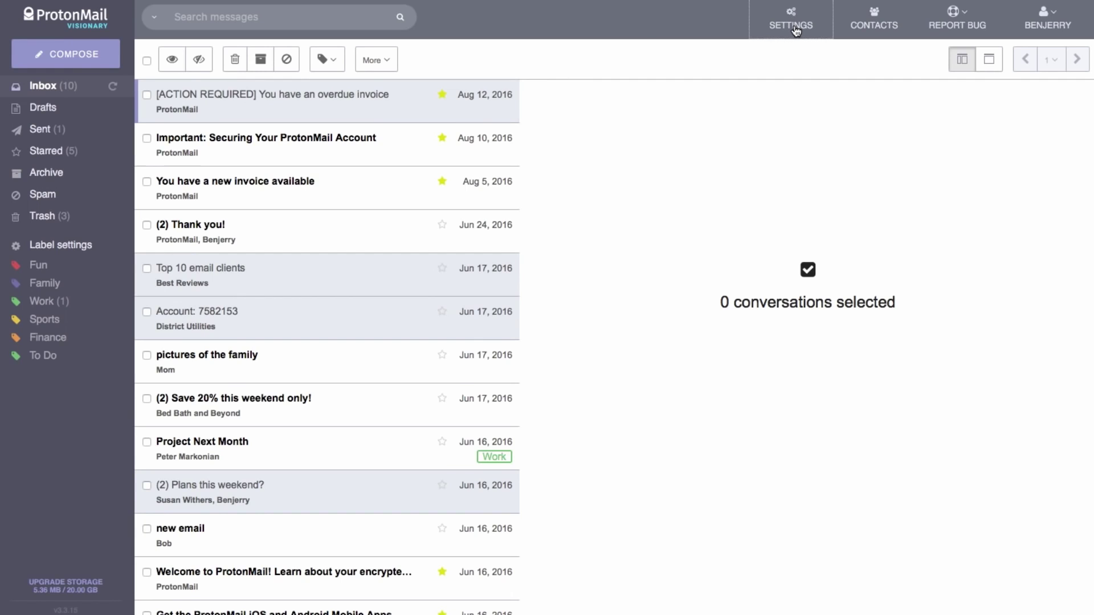
- Bring up a blank Custom Filter form from ProtonMail's Filters settings via ADD FILTER
click(796, 28)
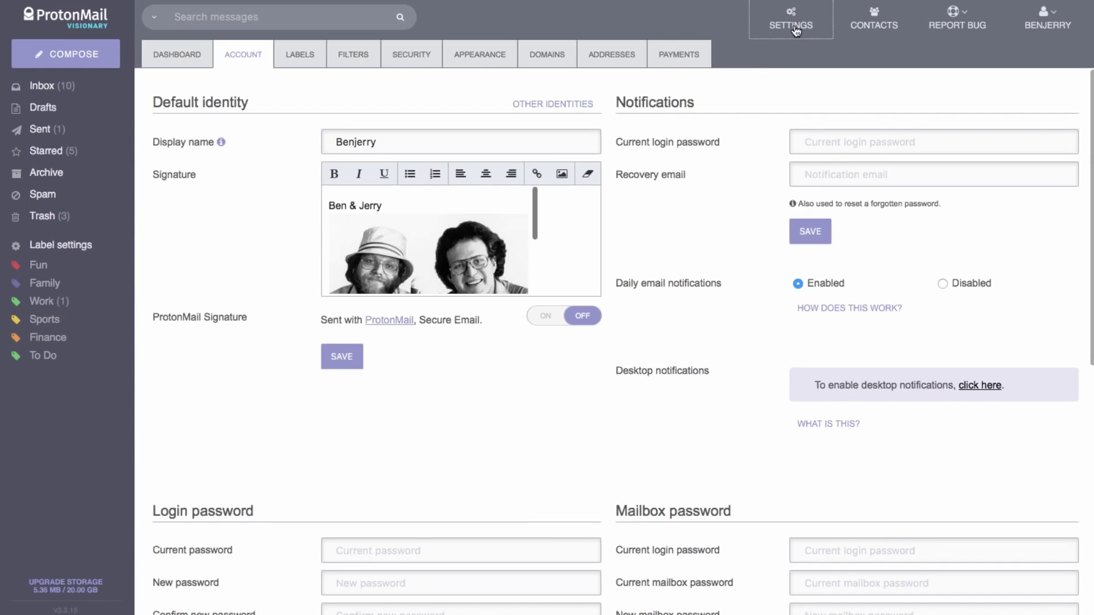
click(354, 57)
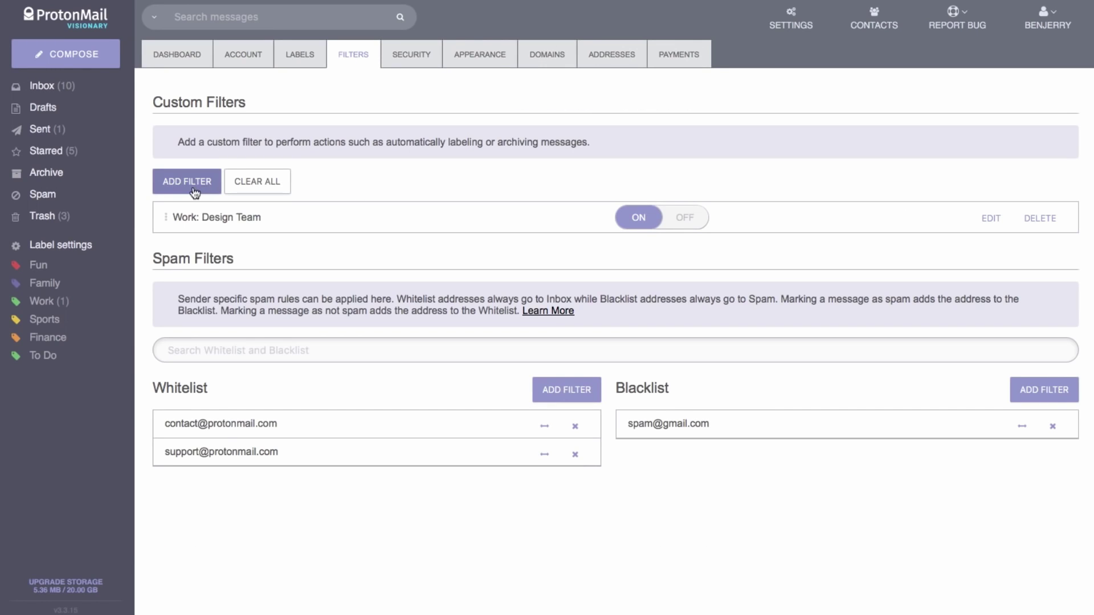
click(194, 193)
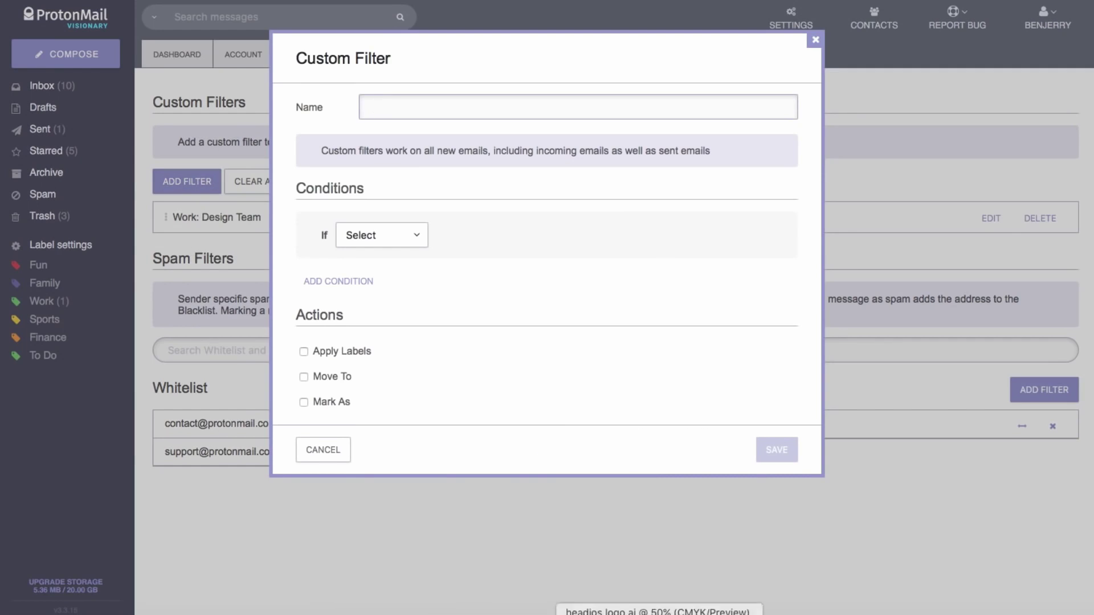